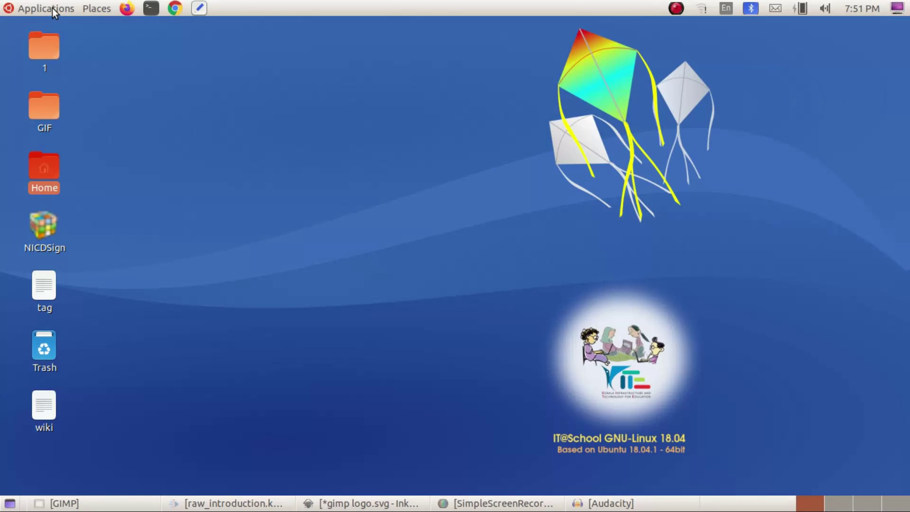
# - Open the Applications menu and reach GNU Image Manipulation Program under Graphics
pyautogui.click(53, 12)
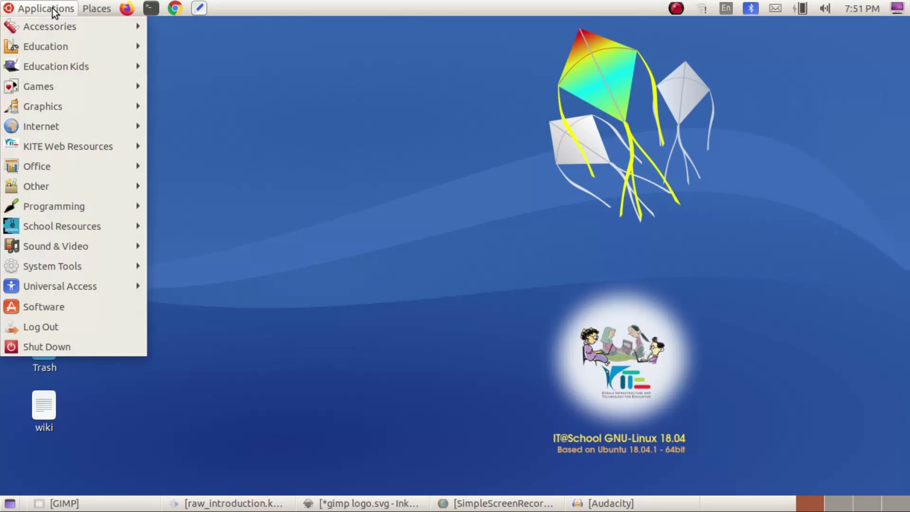
pyautogui.moveTo(43, 106)
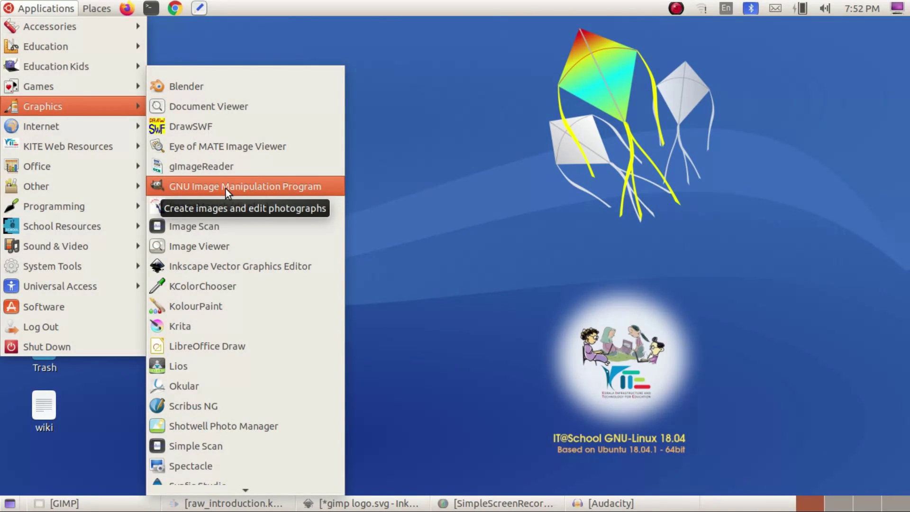
# - Launch GNU Image Manipulation Program from the Graphics applications list
pyautogui.click(226, 187)
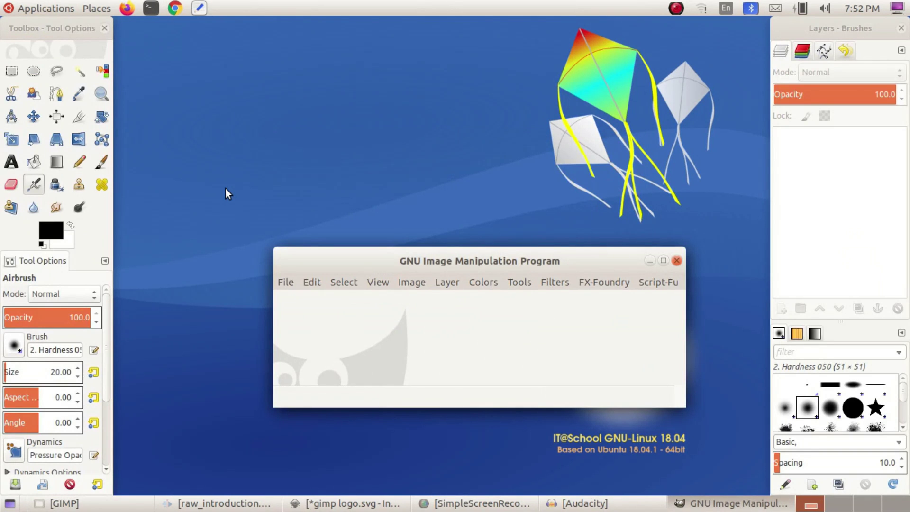
# - Move the GIMP image window up and left so toolbox and docks combine into one window
pyautogui.moveTo(385, 258); pyautogui.dragTo(332, 122)
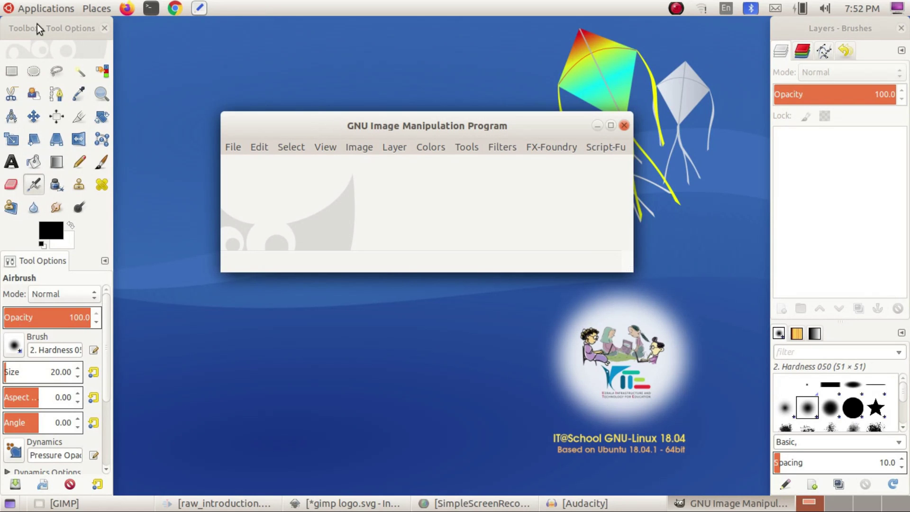
pyautogui.moveTo(356, 124); pyautogui.dragTo(349, 91)
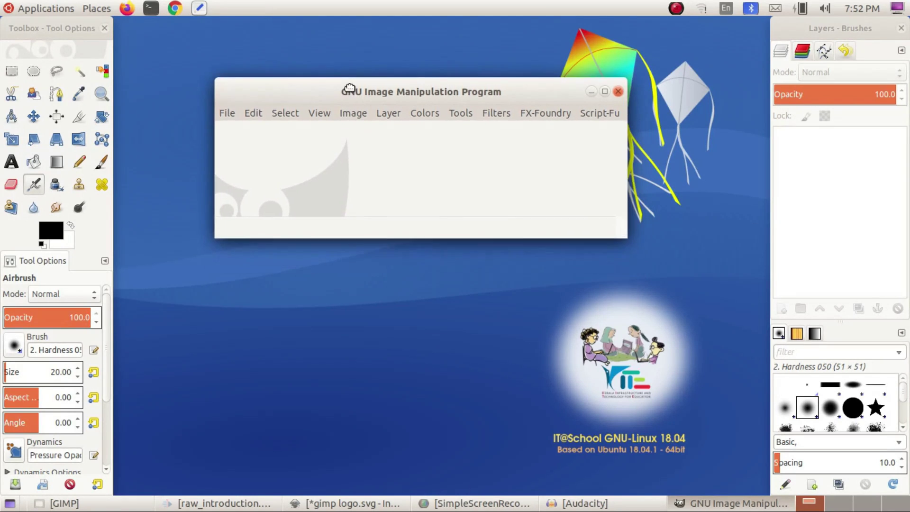
pyautogui.click(53, 32)
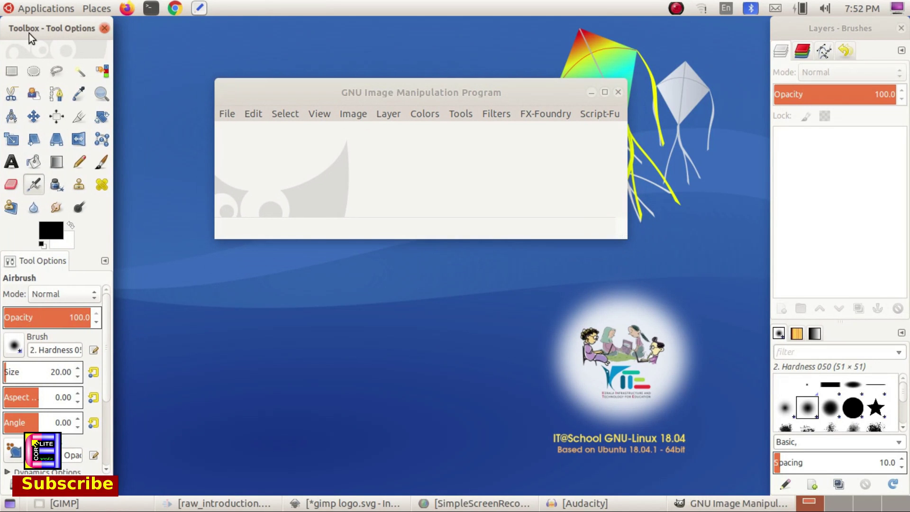
pyautogui.moveTo(401, 91); pyautogui.dragTo(390, 87)
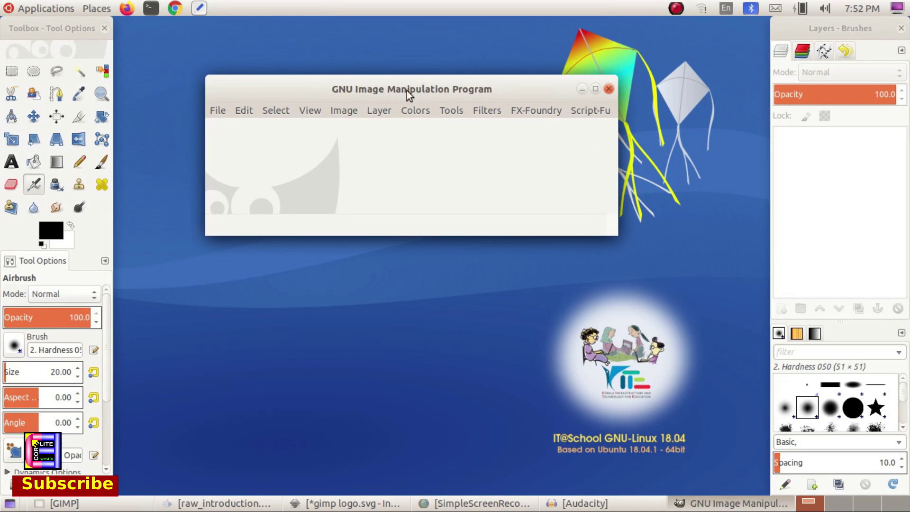
pyautogui.click(849, 31)
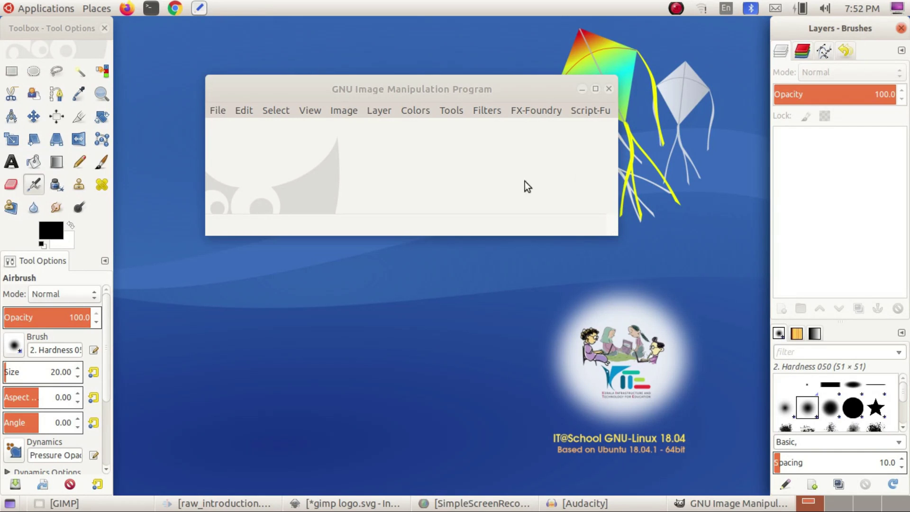
pyautogui.moveTo(390, 91); pyautogui.dragTo(354, 61)
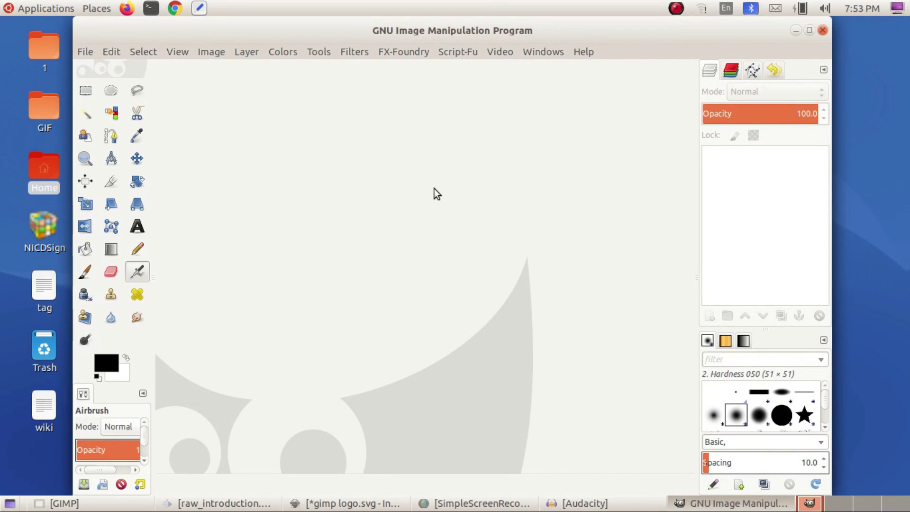
pyautogui.click(542, 52)
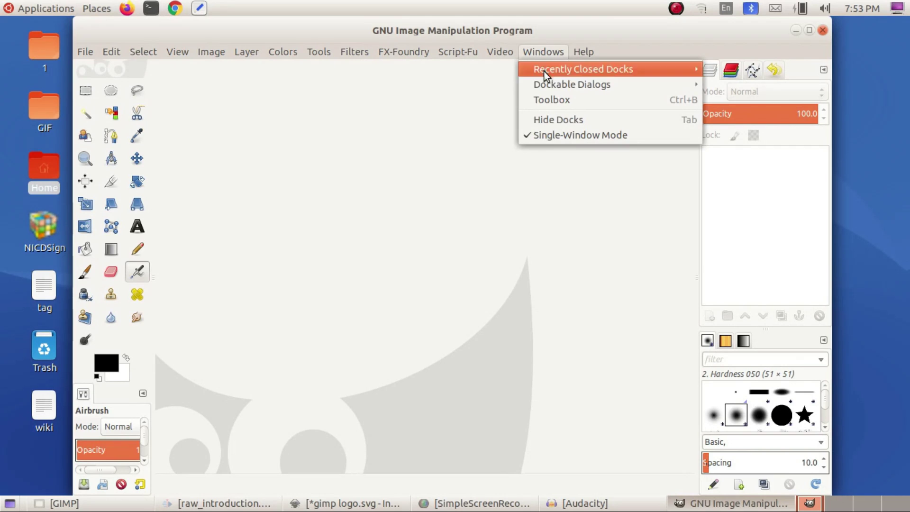
pyautogui.click(535, 136)
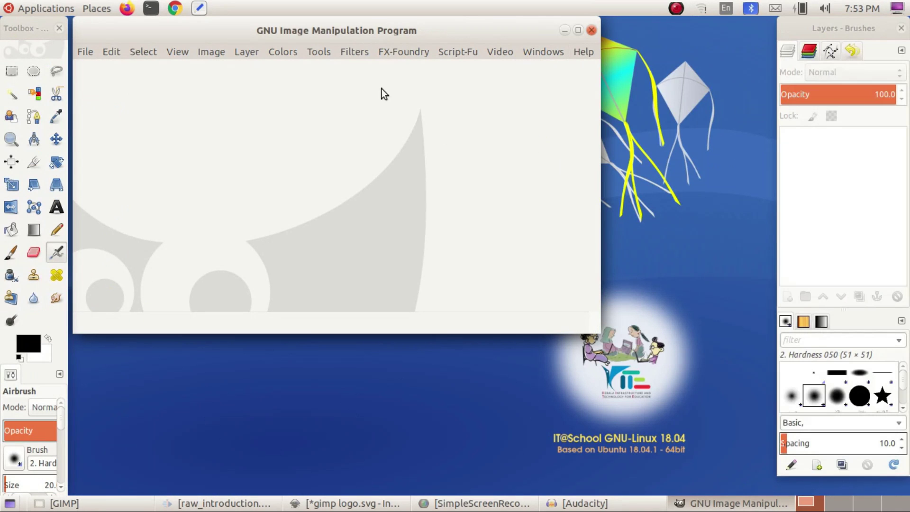
pyautogui.moveTo(374, 34); pyautogui.dragTo(463, 52)
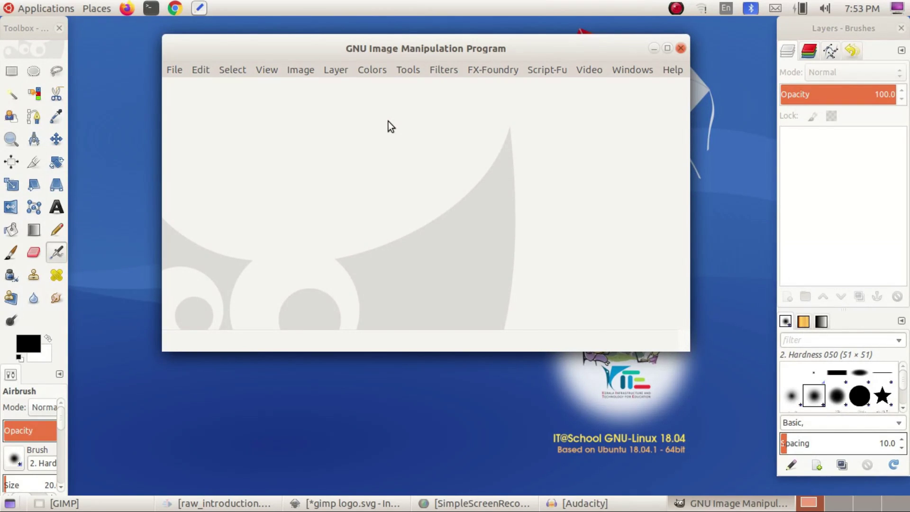
pyautogui.click(623, 72)
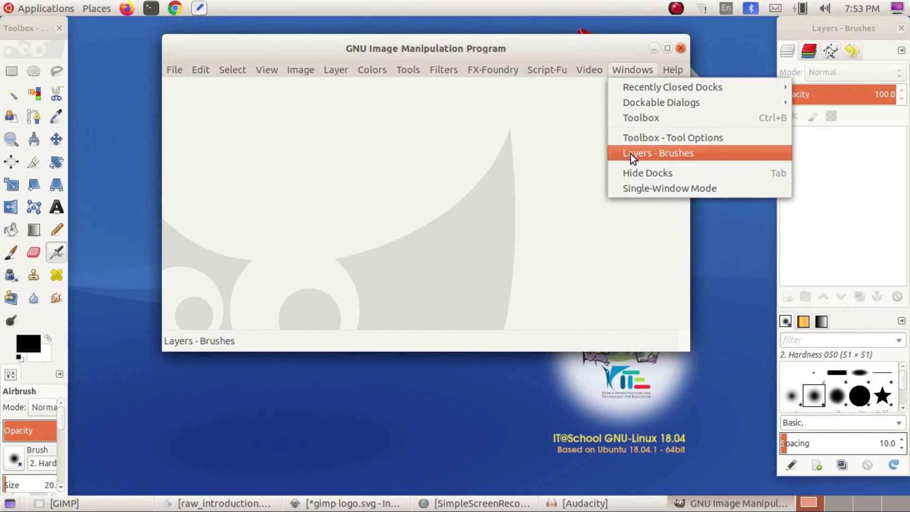
pyautogui.click(633, 188)
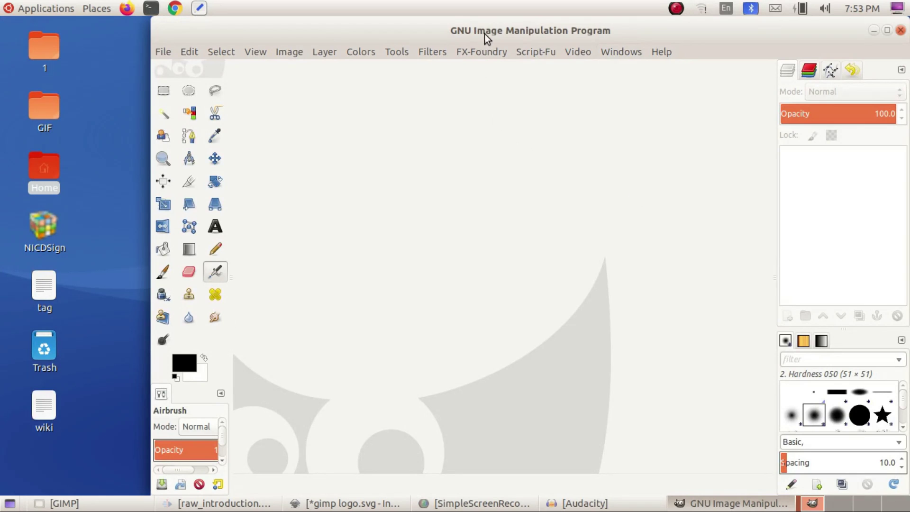
# - Shift the GIMP main window further left by its title bar
pyautogui.moveTo(484, 33); pyautogui.dragTo(424, 34)
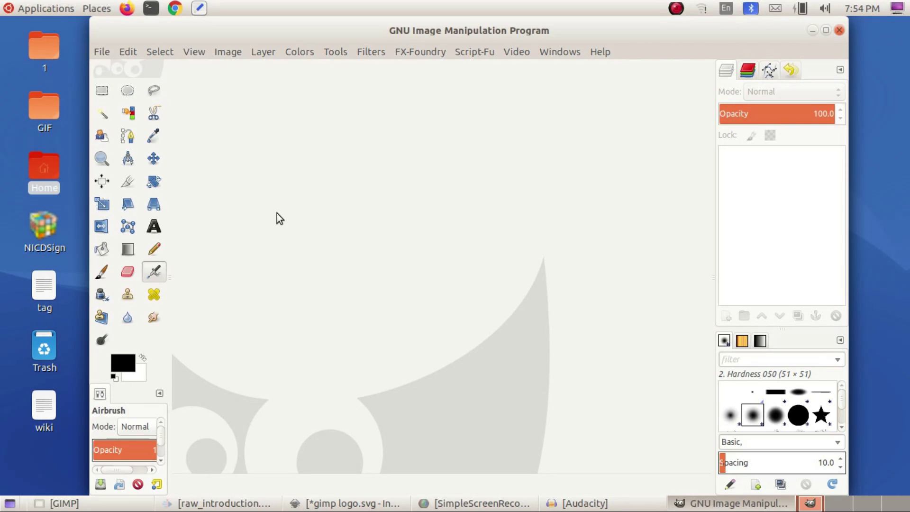
pyautogui.moveTo(465, 30)
pyautogui.mouseDown()
pyautogui.moveTo(442, 27)
pyautogui.moveTo(457, 23)
pyautogui.mouseUp()
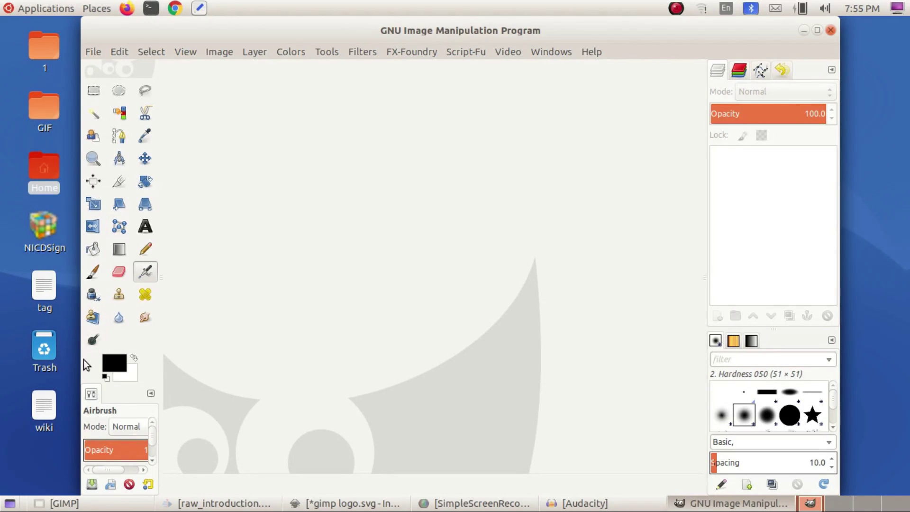
# - Stretch the main window to nearly full width and widen the toolbox to five columns and the brush panels
pyautogui.moveTo(81, 359); pyautogui.dragTo(24, 356)
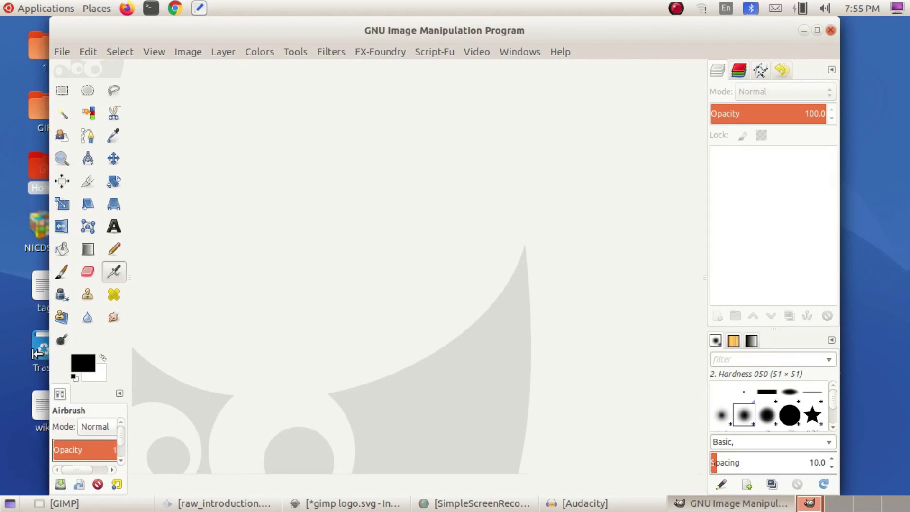
pyautogui.moveTo(103, 347); pyautogui.dragTo(138, 338)
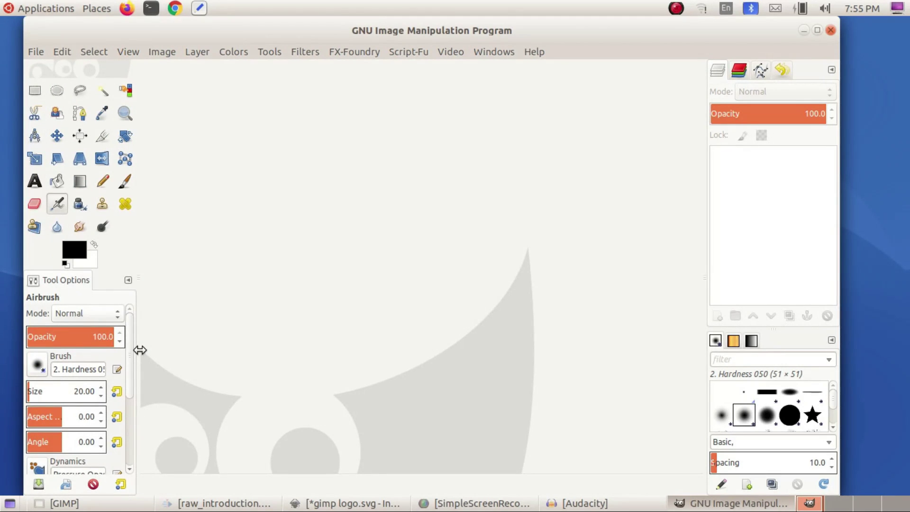
pyautogui.moveTo(139, 350); pyautogui.dragTo(145, 349)
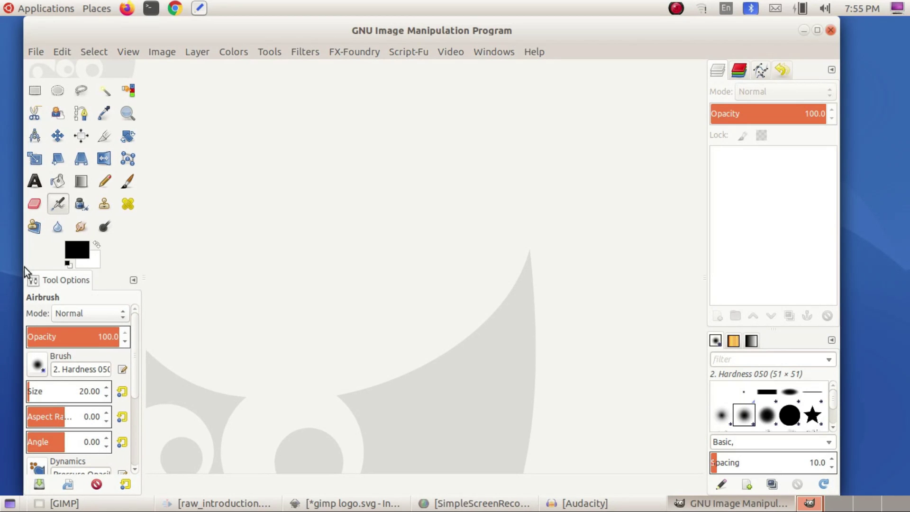
pyautogui.moveTo(24, 266); pyautogui.dragTo(11, 262)
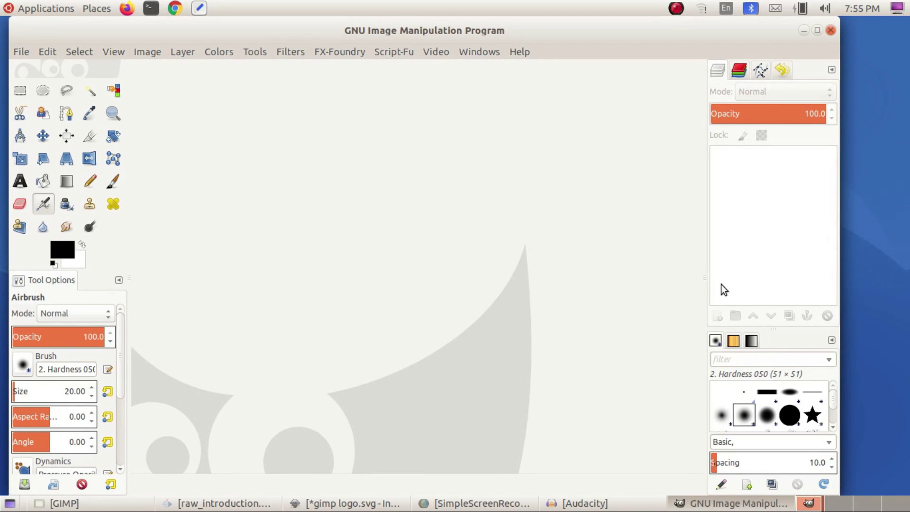
pyautogui.moveTo(839, 284); pyautogui.dragTo(896, 283)
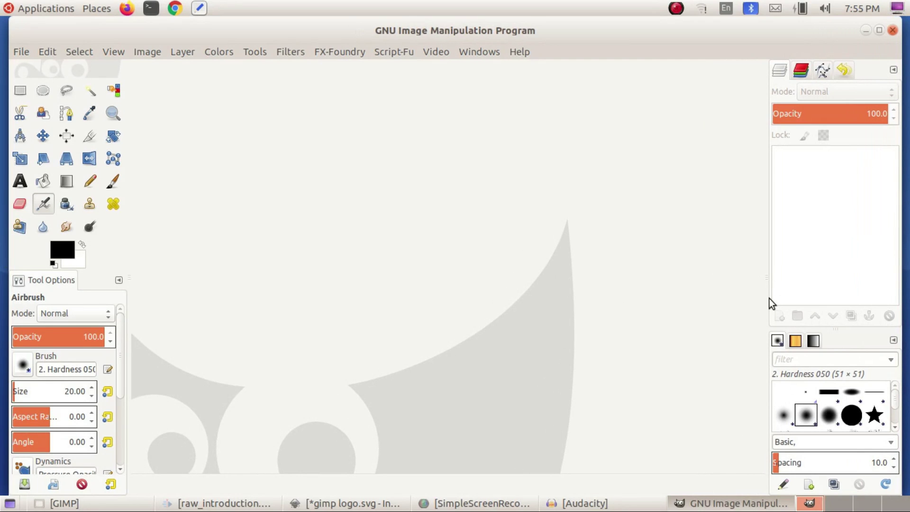
pyautogui.moveTo(768, 299); pyautogui.dragTo(761, 299)
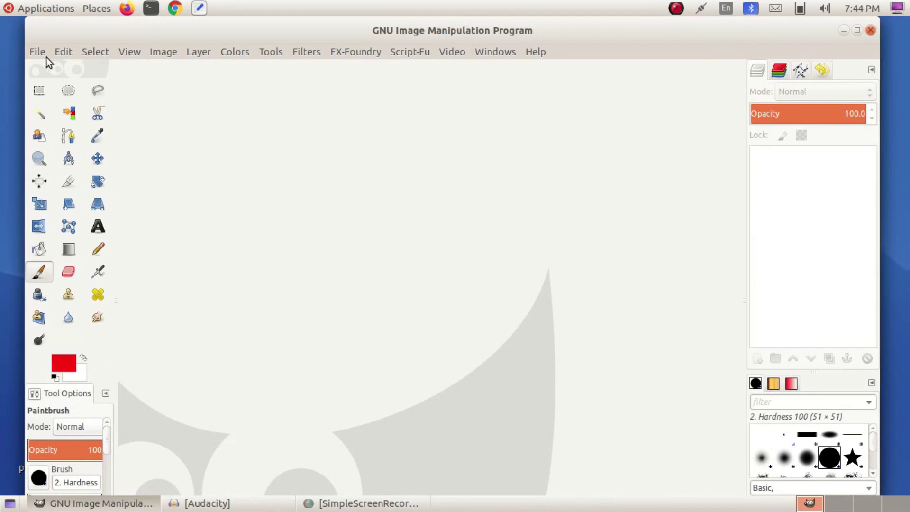
# - Start a new image from the File menu and centre the Create a New Image dialog
pyautogui.click(43, 54)
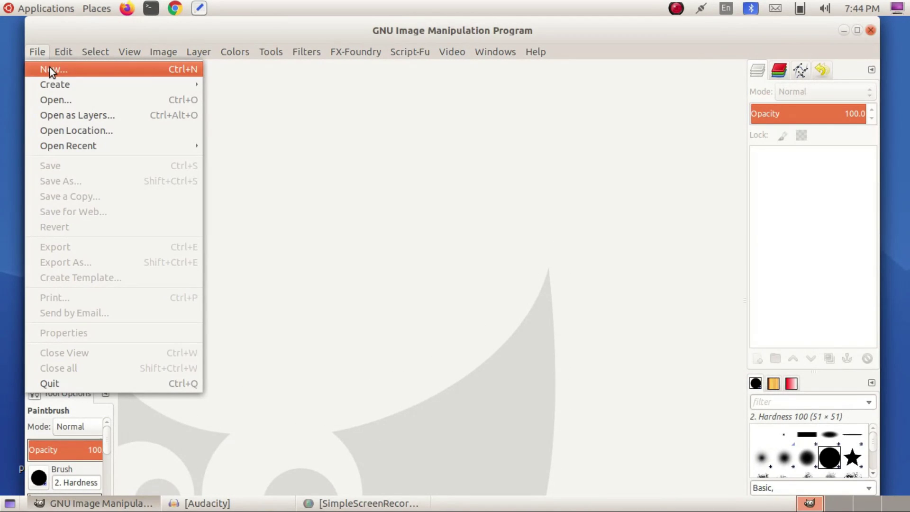
pyautogui.click(49, 68)
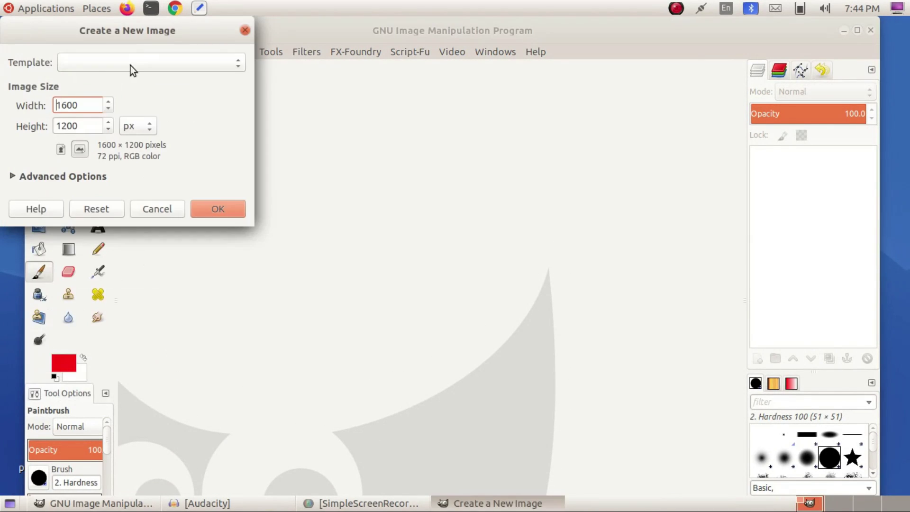
pyautogui.moveTo(140, 28); pyautogui.dragTo(334, 90)
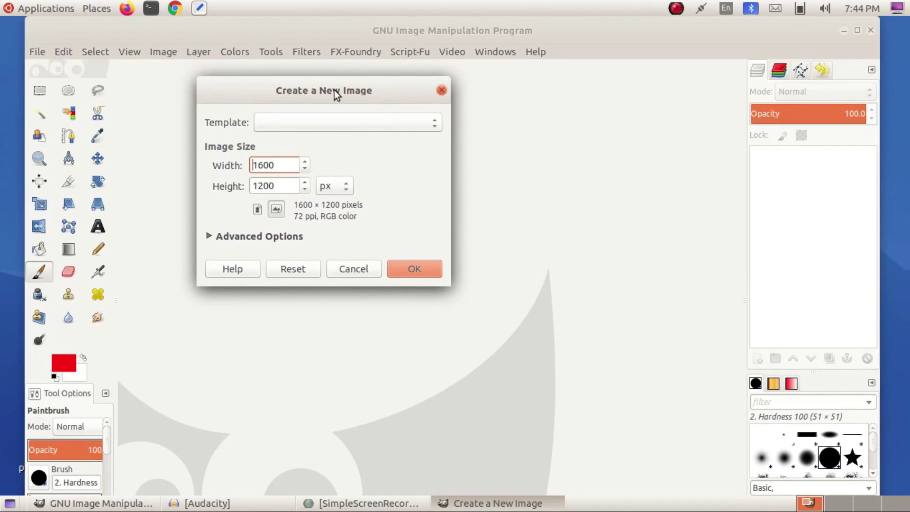
pyautogui.click(424, 122)
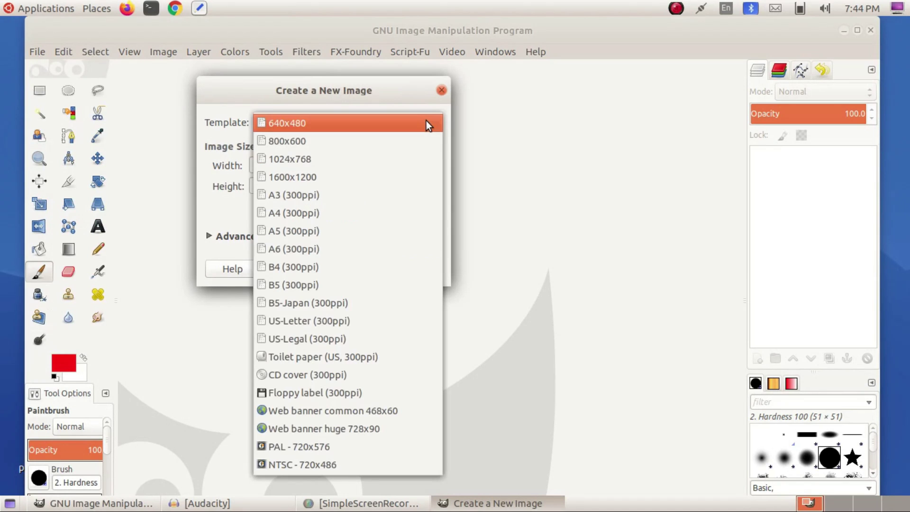
pyautogui.click(369, 126)
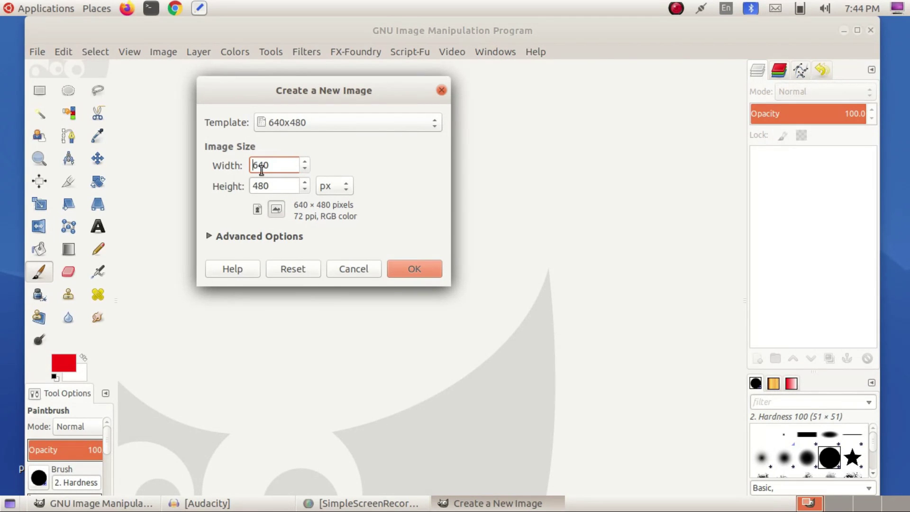
pyautogui.click(433, 125)
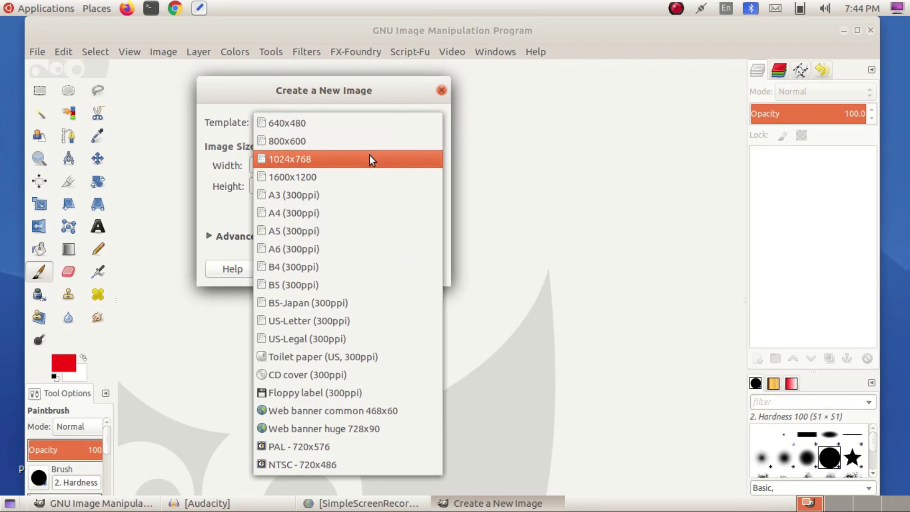
pyautogui.click(355, 127)
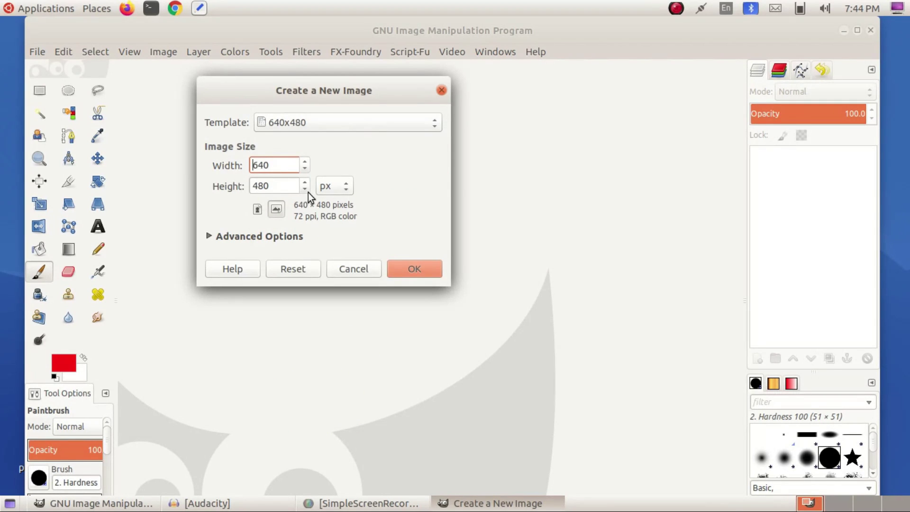
pyautogui.click(345, 189)
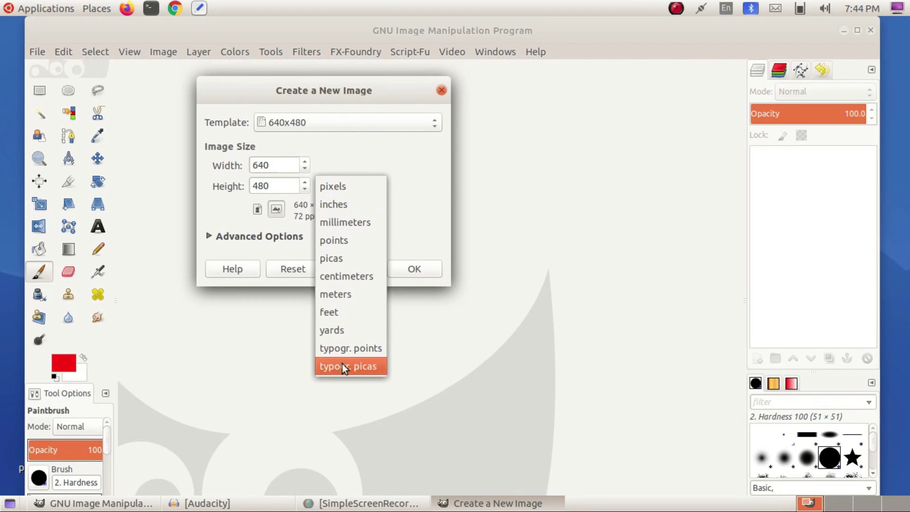
# - Preview the size in mm and inches, return to px, and create the 640 × 480 image
pyautogui.click(350, 227)
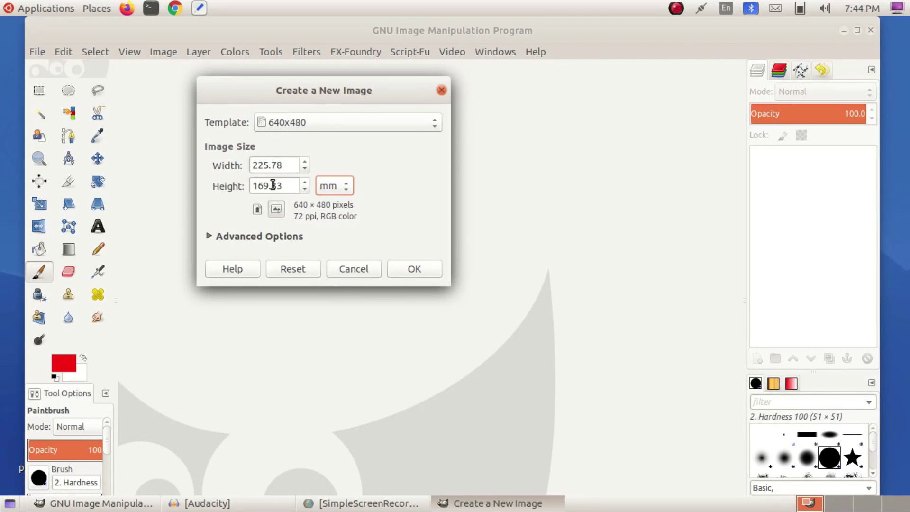
pyautogui.click(344, 189)
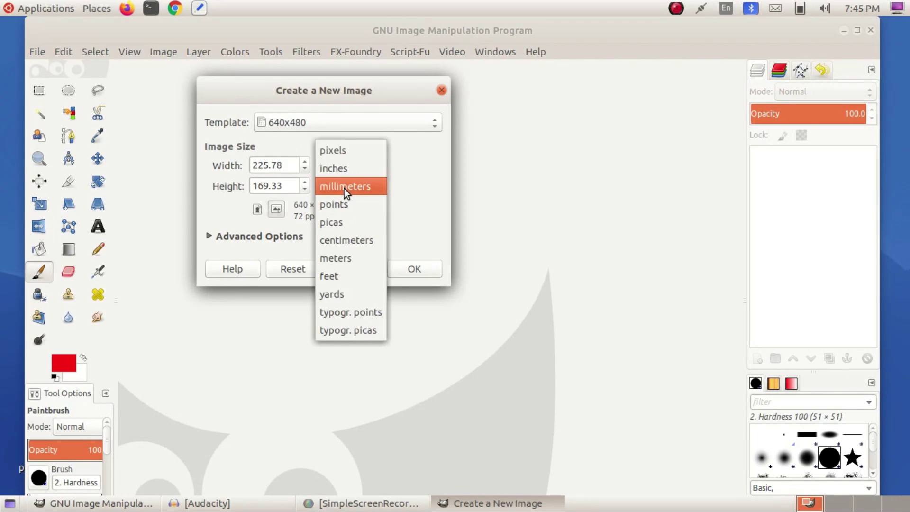
pyautogui.click(345, 170)
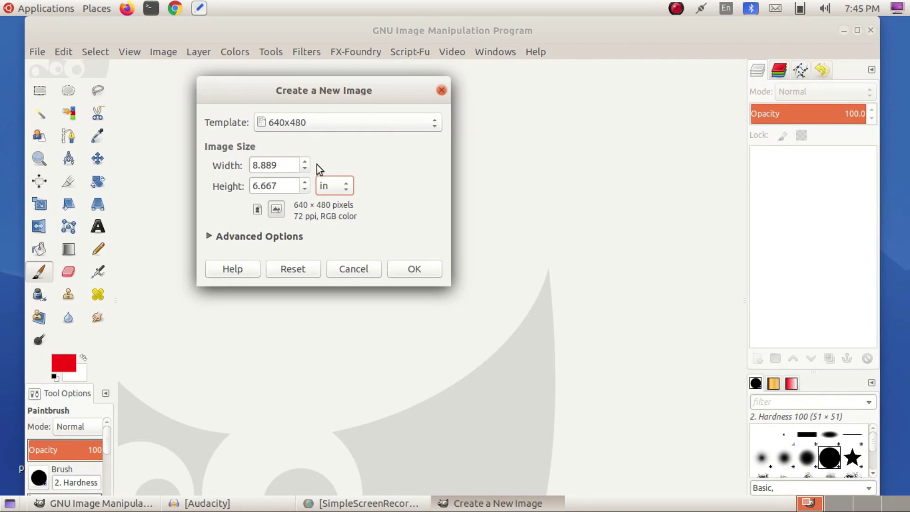
pyautogui.click(345, 189)
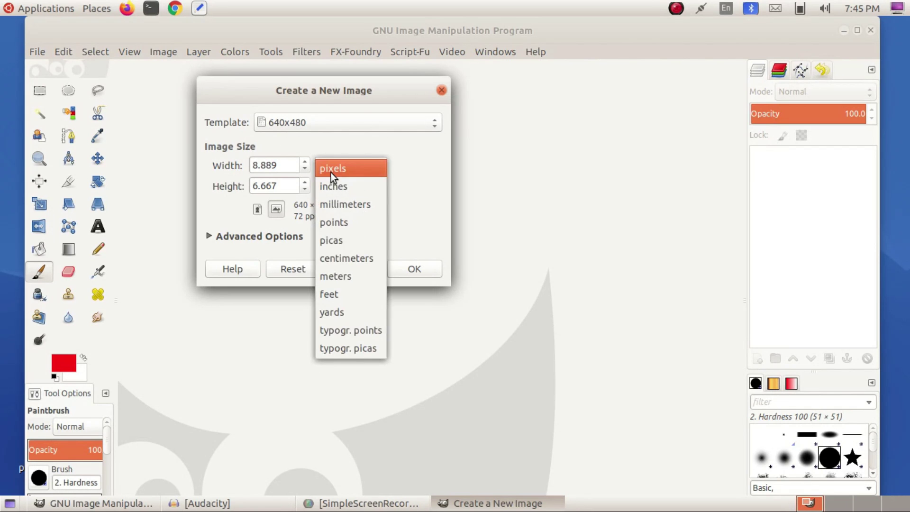
pyautogui.click(330, 171)
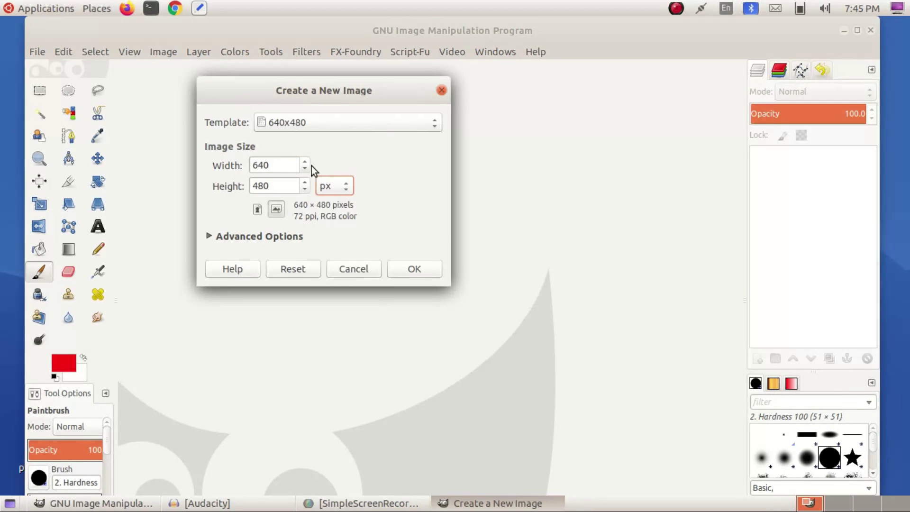
pyautogui.click(405, 269)
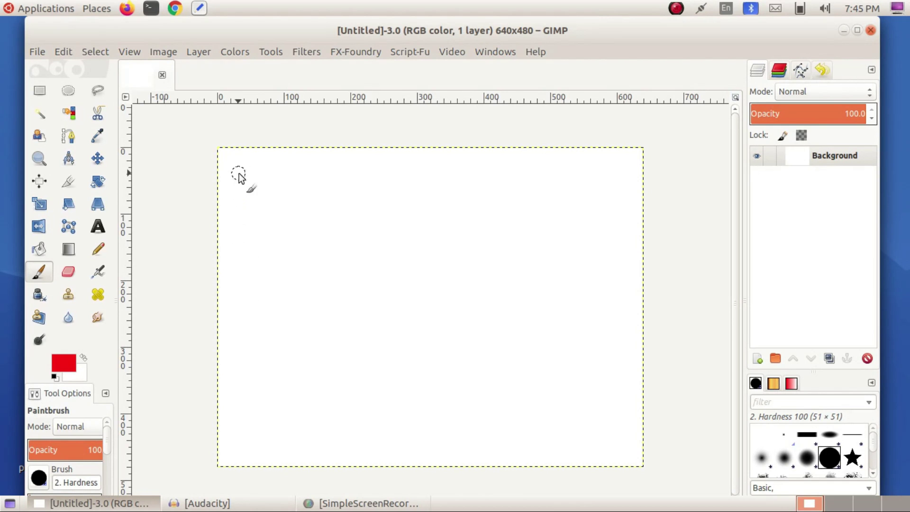
# - Create a second blank image from the 1600x1200 template
pyautogui.click(38, 52)
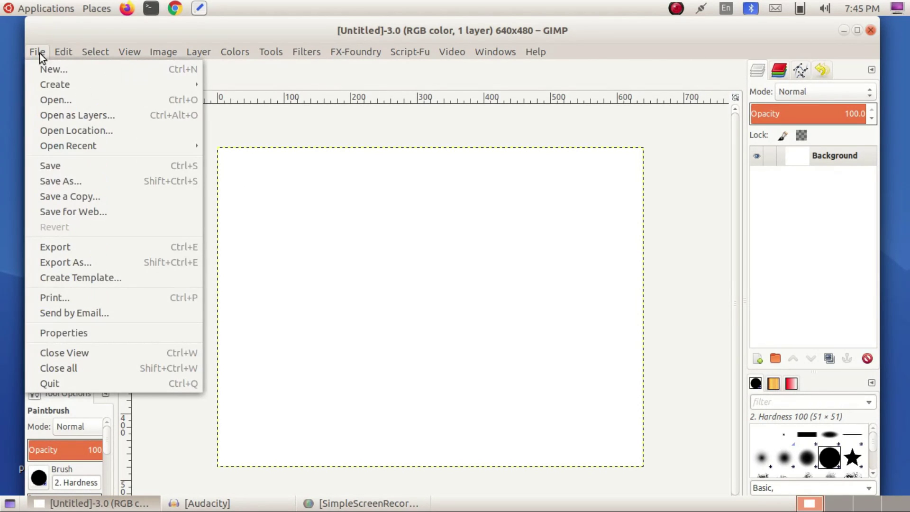
pyautogui.click(73, 70)
pyautogui.click(351, 125)
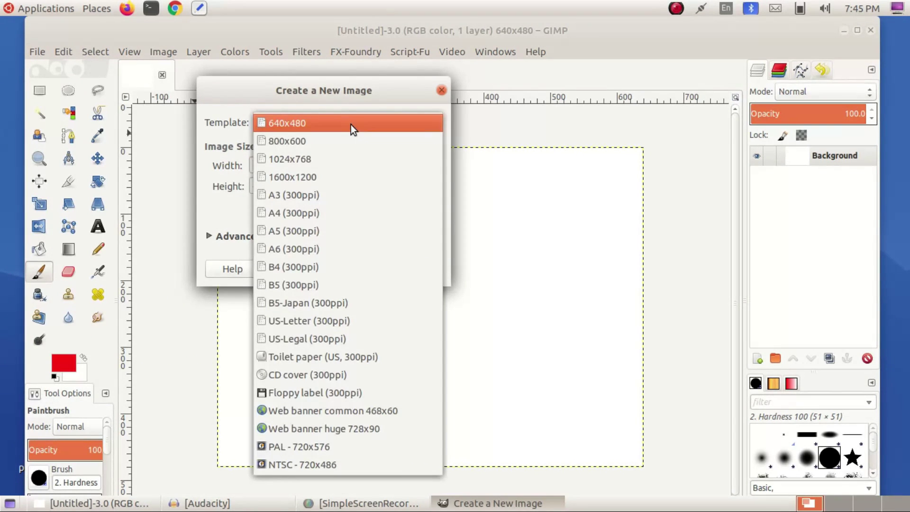
pyautogui.click(341, 176)
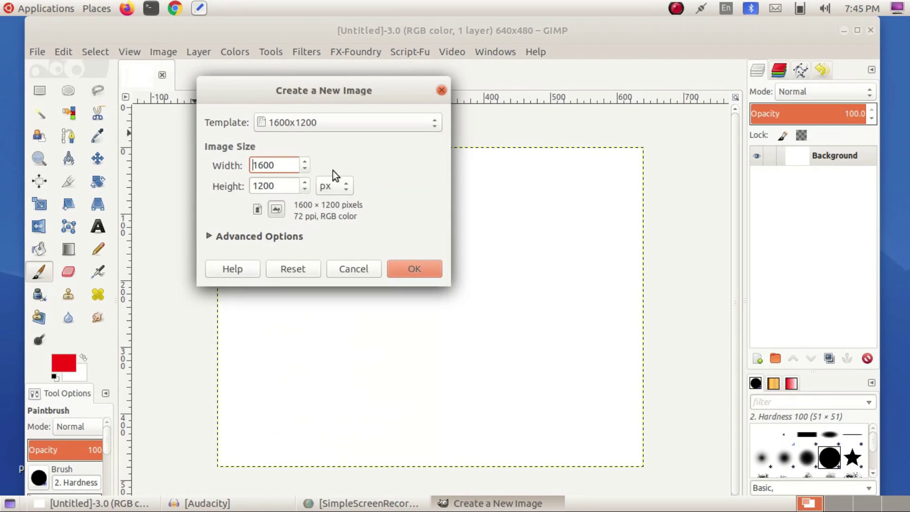
pyautogui.click(411, 269)
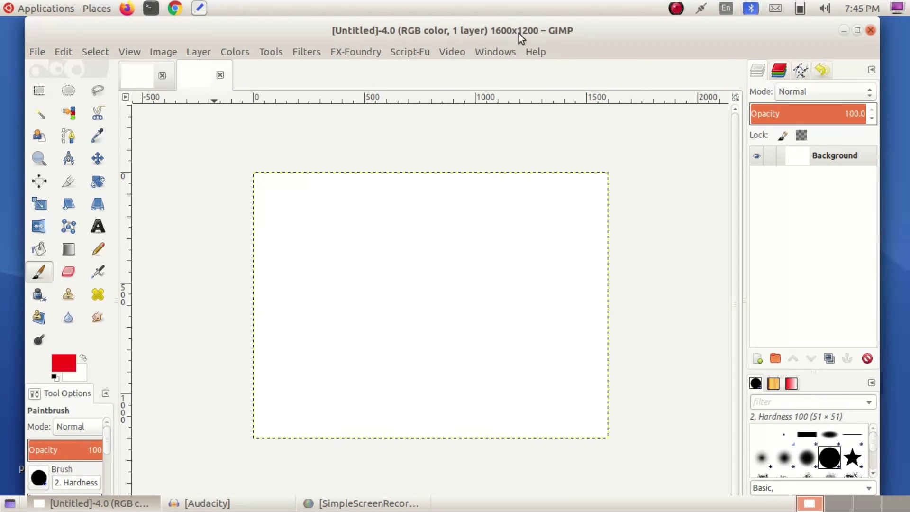
# - Compare the two images by switching tabs, ending on the 640 × 480 one with View zoom options showing
pyautogui.click(139, 81)
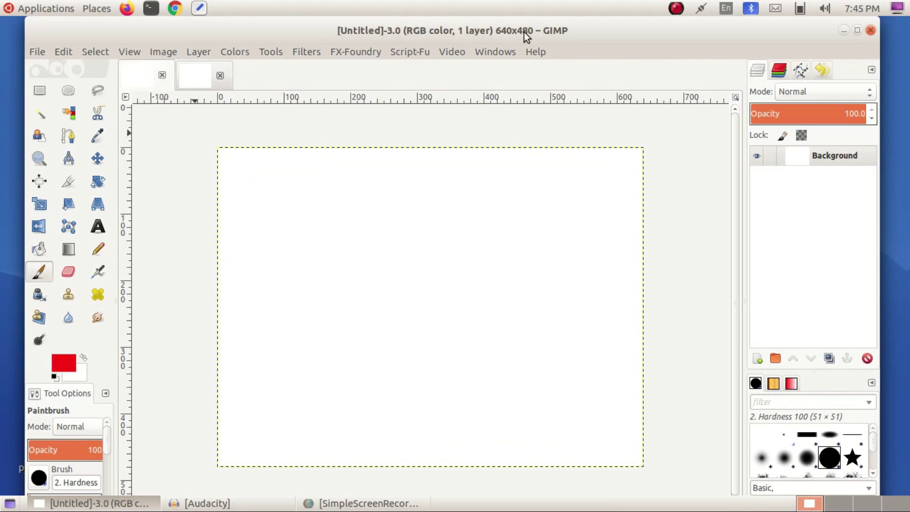
pyautogui.click(195, 78)
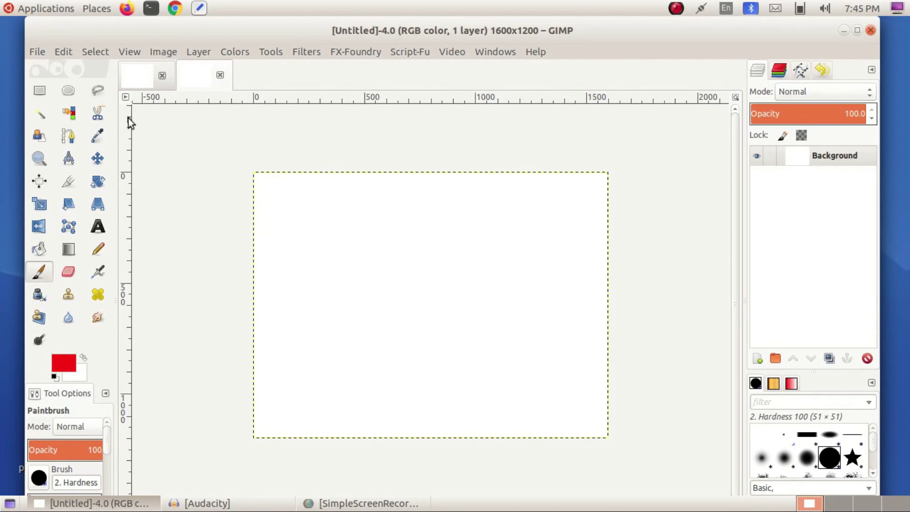
pyautogui.click(139, 79)
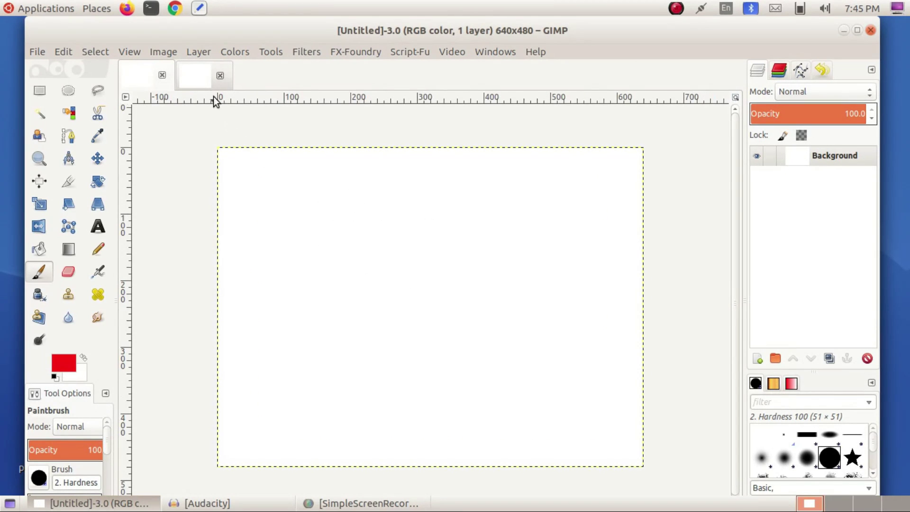
pyautogui.click(201, 83)
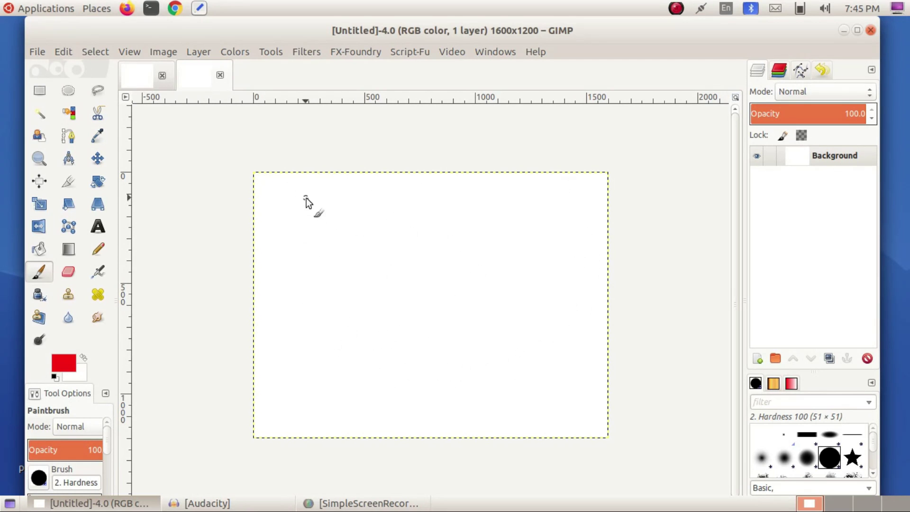
pyautogui.click(144, 83)
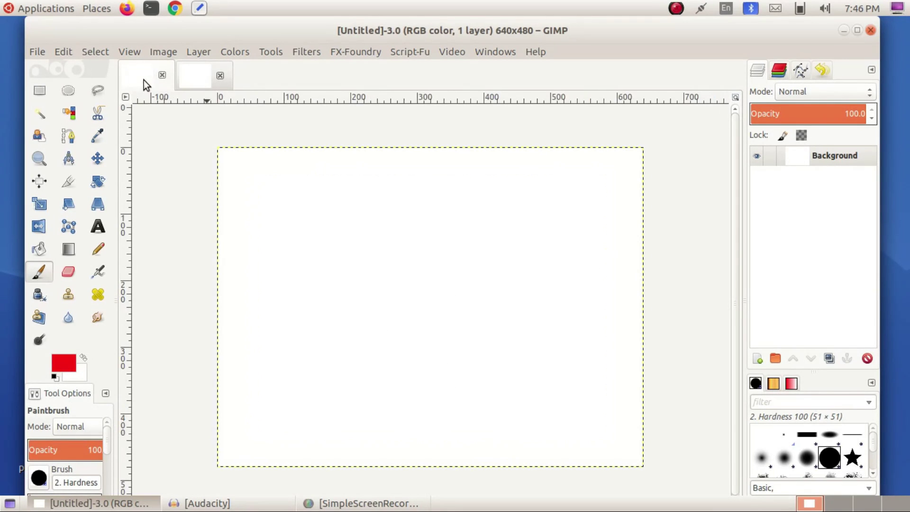
pyautogui.click(136, 52)
pyautogui.moveTo(158, 100)
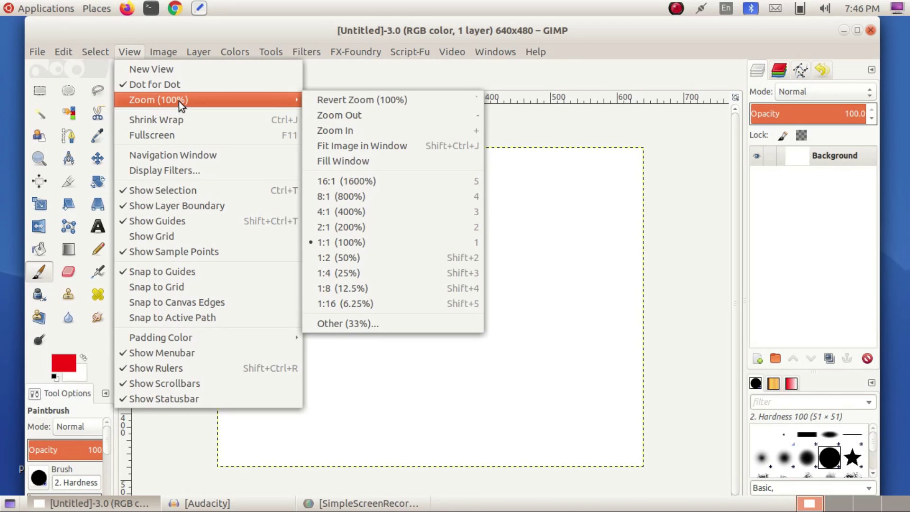
# - Switch to the 1600 × 1200 image, view it at 100% zoom and scroll around it
pyautogui.press('Escape')
pyautogui.press('Escape')
pyautogui.click(206, 80)
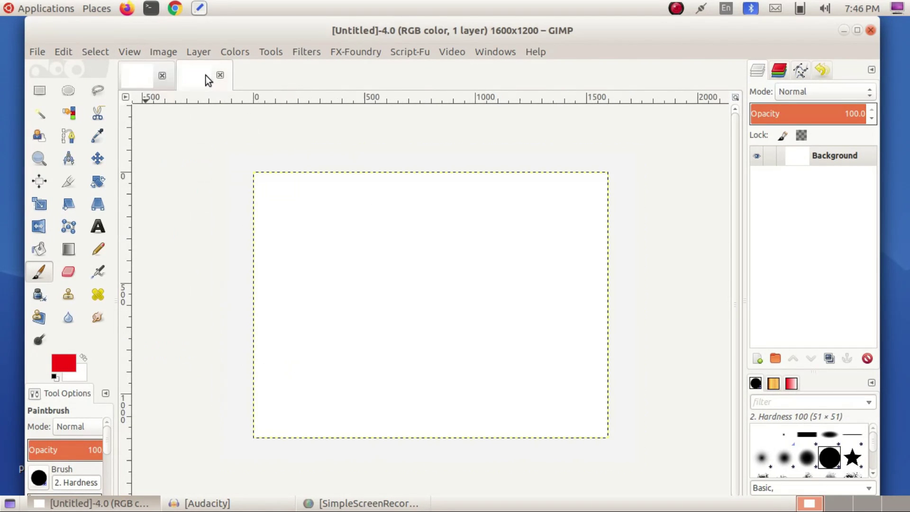
pyautogui.click(125, 51)
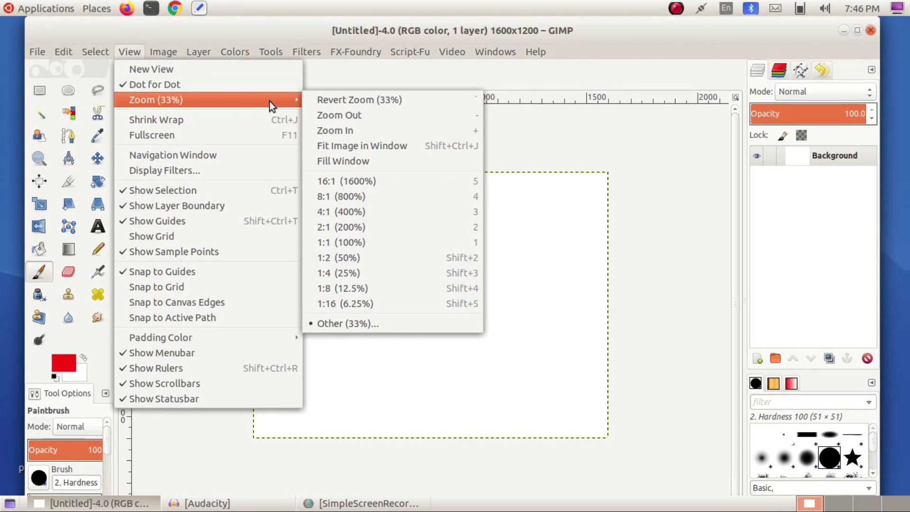
pyautogui.click(364, 242)
pyautogui.scroll(5, 474, 339)
pyautogui.scroll(-2, 473, 338)
pyautogui.scroll(-4, 474, 339)
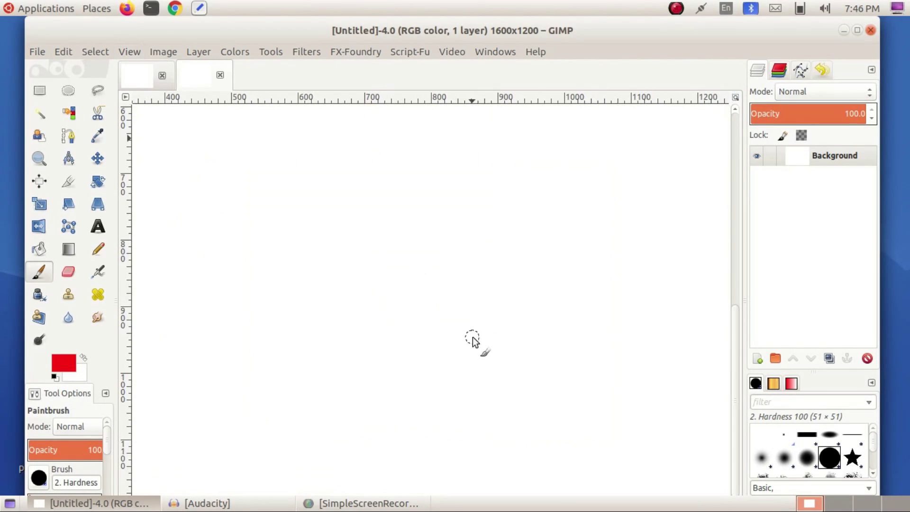
pyautogui.scroll(4, 462, 346)
pyautogui.scroll(2, 456, 358)
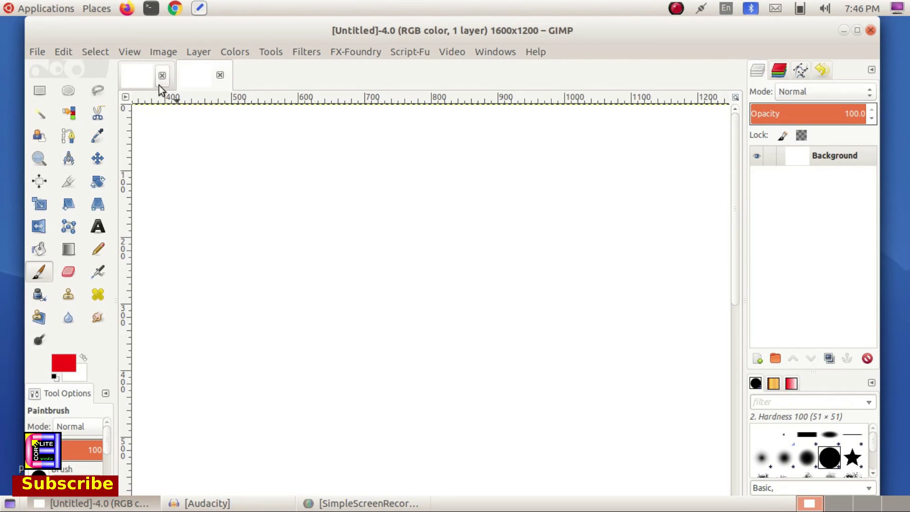
# - Open the custom Zoom Ratio dialog showing 1:3 (33.33%) for the whole image
pyautogui.click(127, 55)
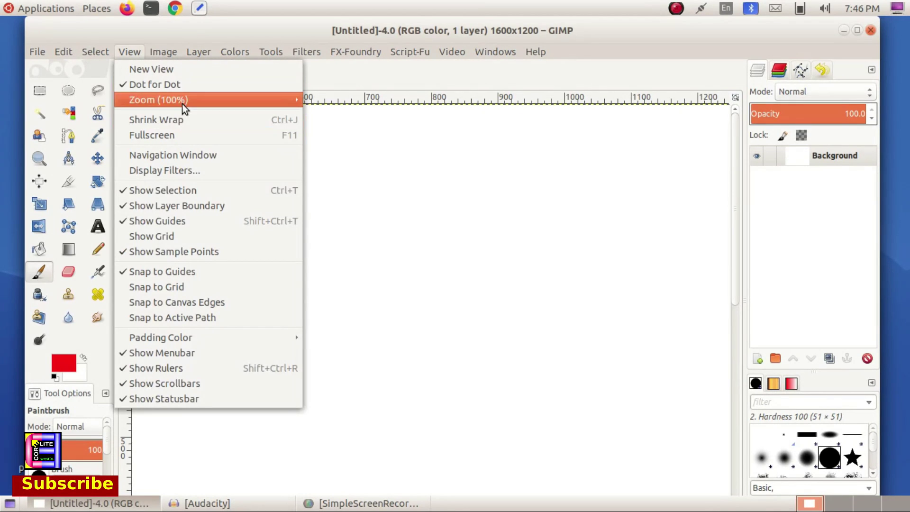
pyautogui.moveTo(158, 100)
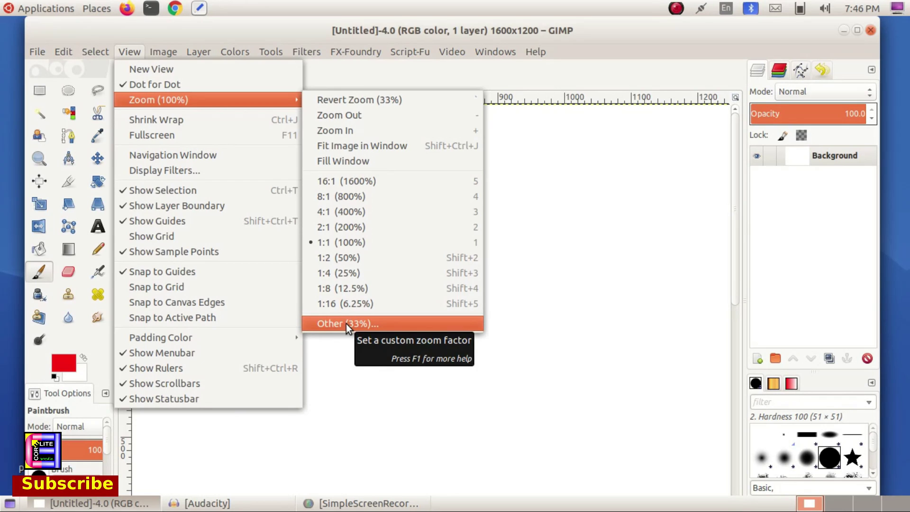
pyautogui.click(346, 323)
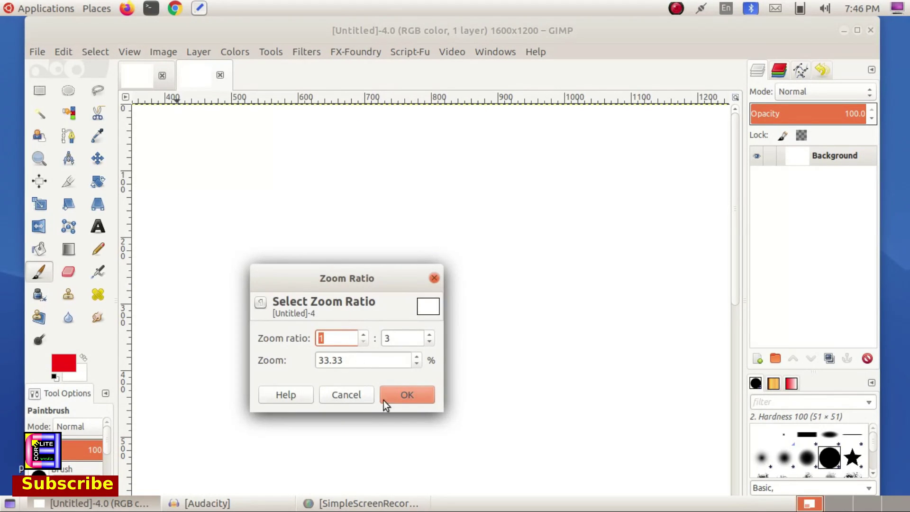
pyautogui.click(385, 398)
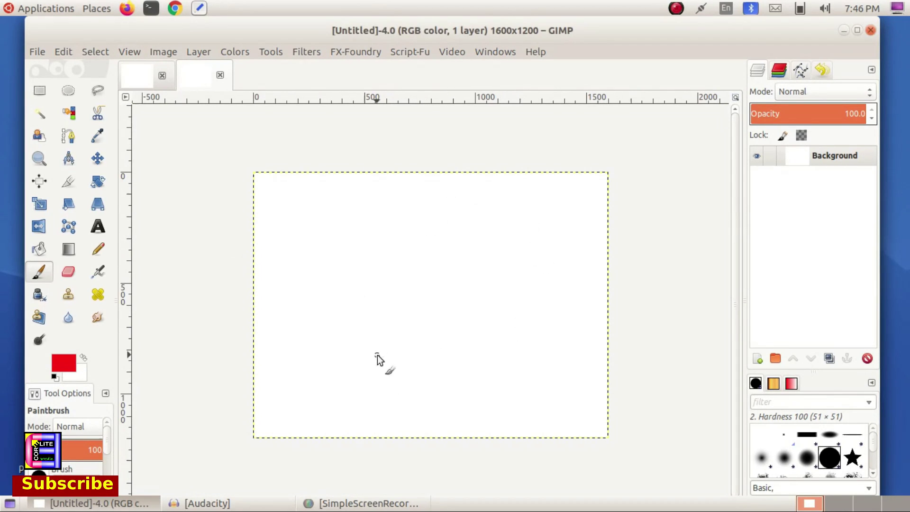
# - Close the 1600x1200 Untitled-4.0 image to return to the blank 640x480 Untitled-3.0
pyautogui.click(220, 74)
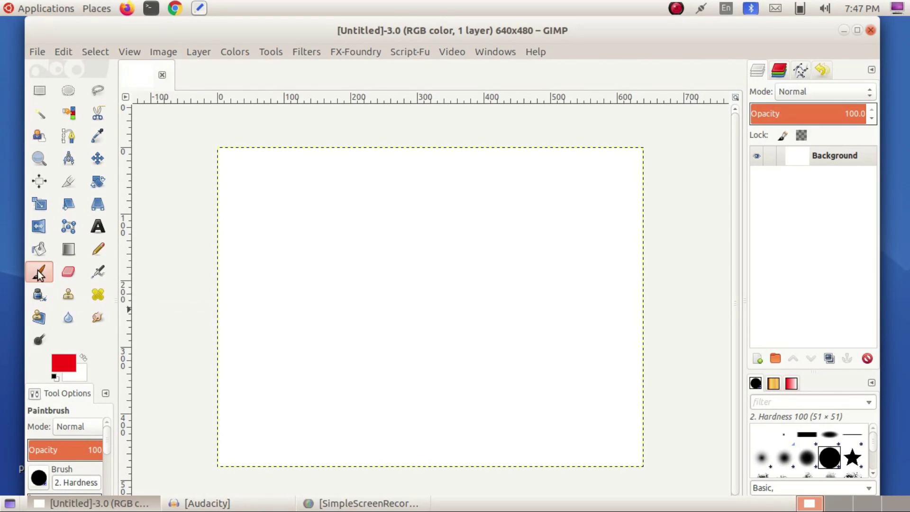
# - Try the Blend, Flip and Shear tools, then reset colours to default black and white with D
pyautogui.click(68, 249)
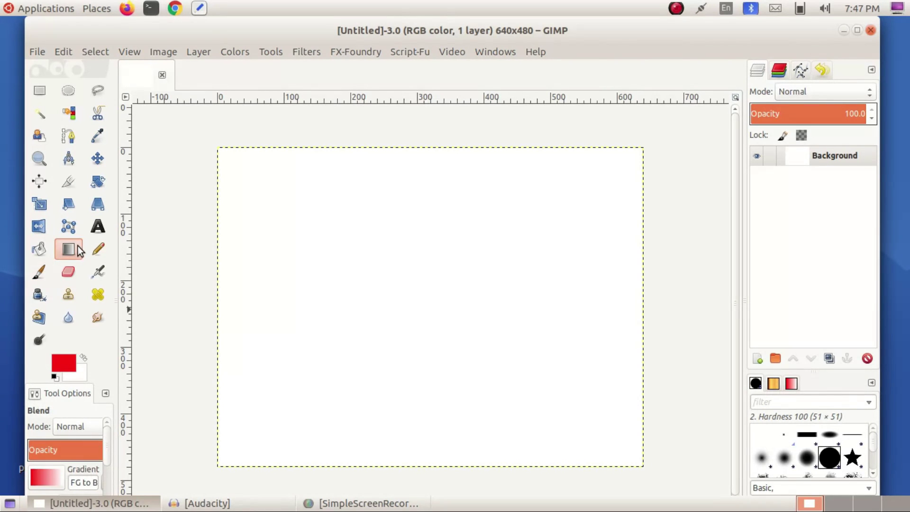
pyautogui.click(37, 228)
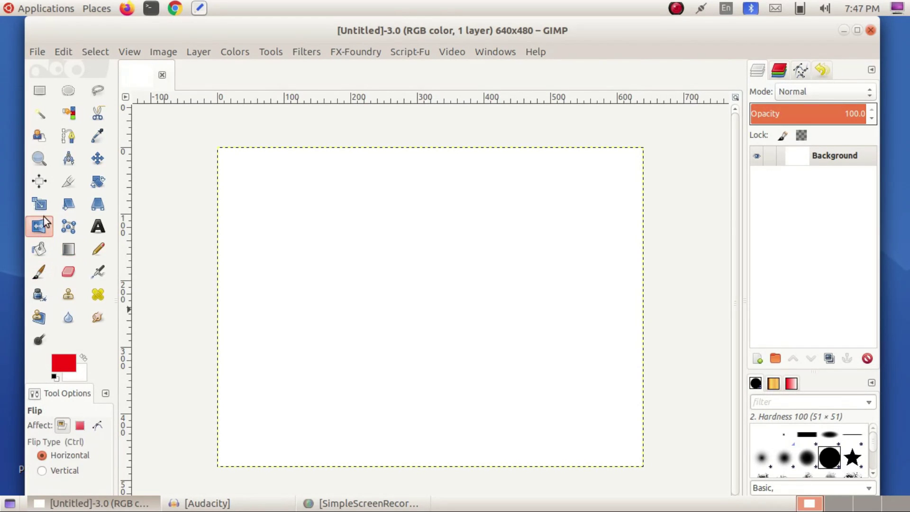
pyautogui.click(67, 204)
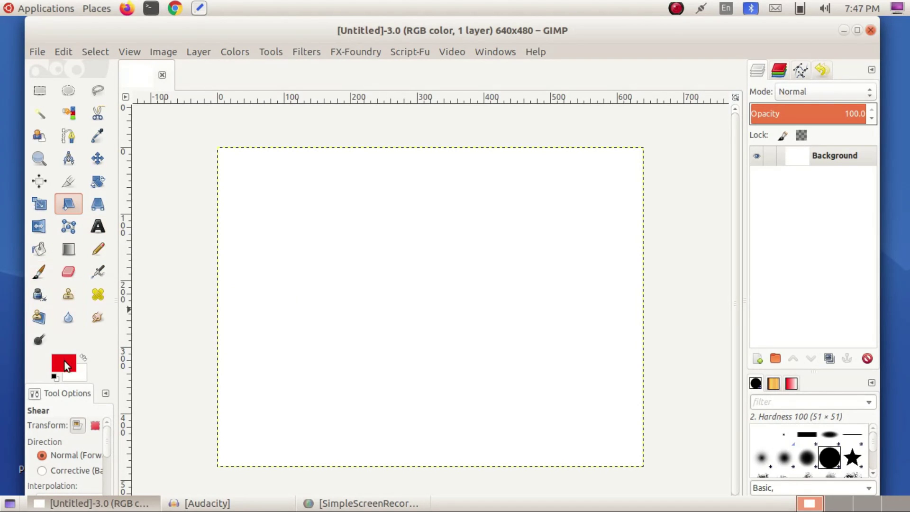
pyautogui.press('d')
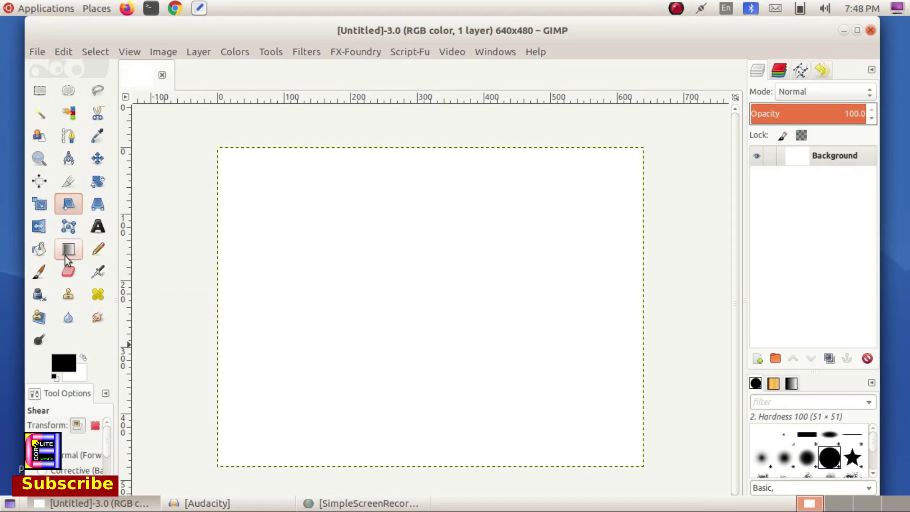
# - Paint a thick black zigzag stroke diagonally down-right across the canvas's left half with the Paintbrush
pyautogui.click(40, 273)
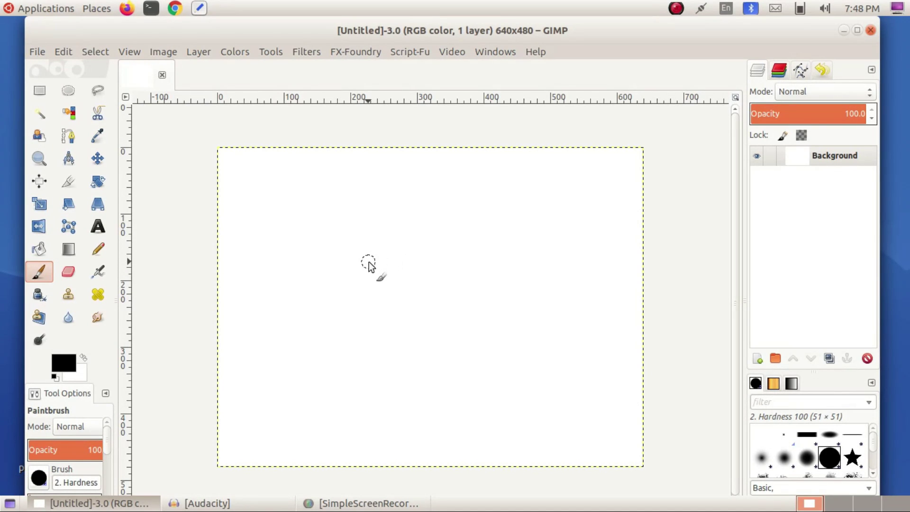
pyautogui.moveTo(268, 257)
pyautogui.mouseDown()
pyautogui.moveTo(368, 343)
pyautogui.moveTo(403, 389)
pyautogui.mouseUp()
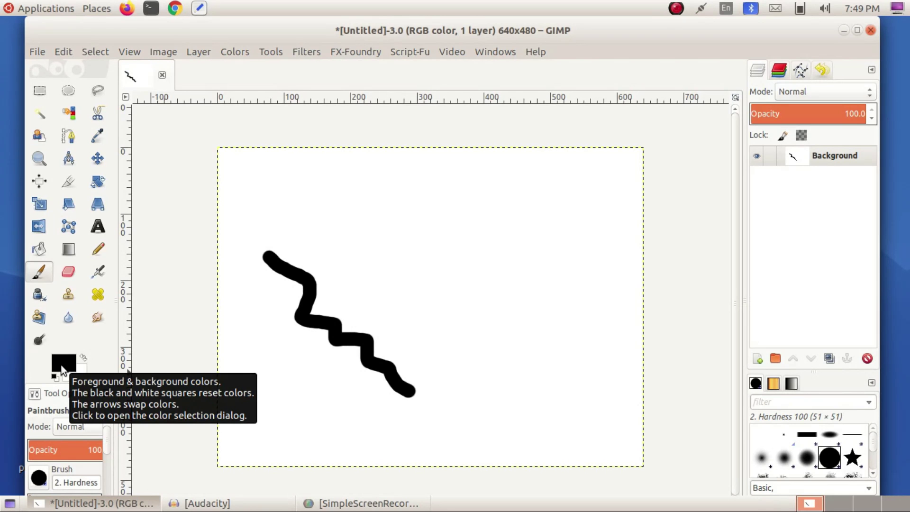
# - Pick bright green 1cfb05 as the foreground colour in the Change Foreground Color dialog
pyautogui.click(62, 369)
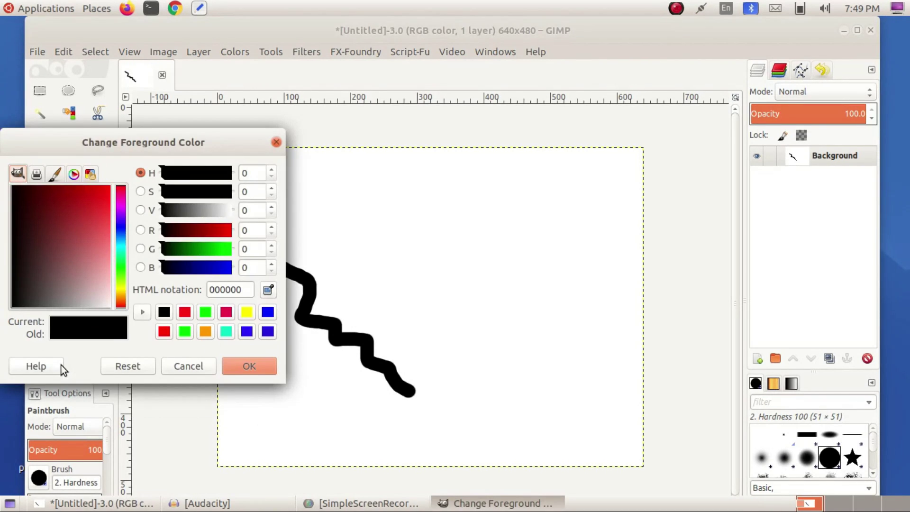
pyautogui.moveTo(144, 144); pyautogui.dragTo(391, 149)
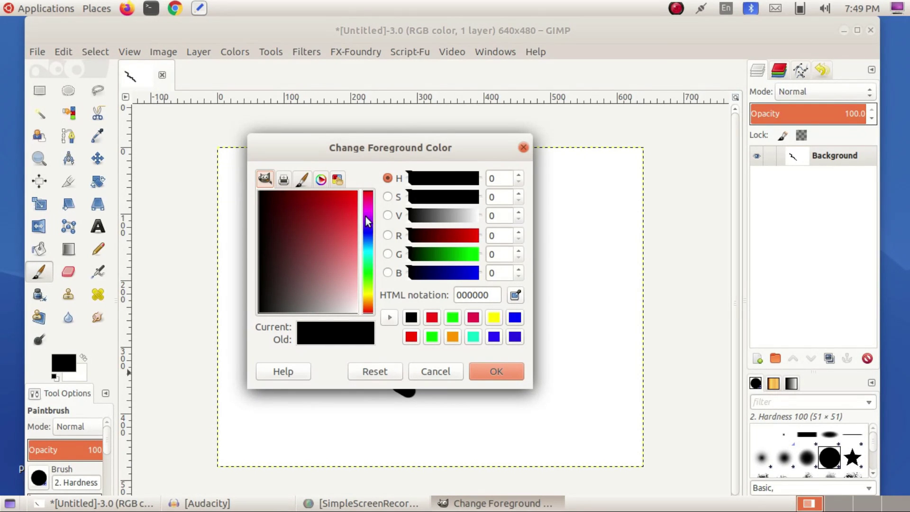
pyautogui.click(369, 274)
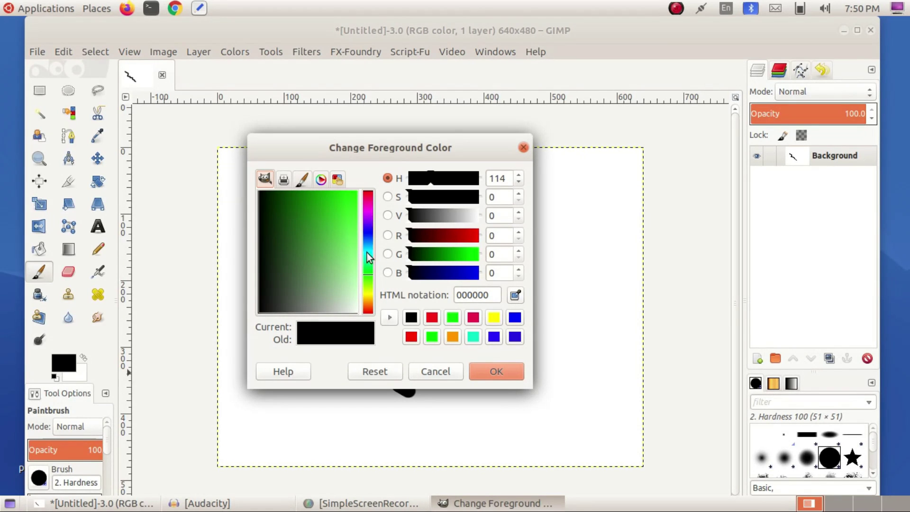
pyautogui.moveTo(346, 204); pyautogui.dragTo(355, 193)
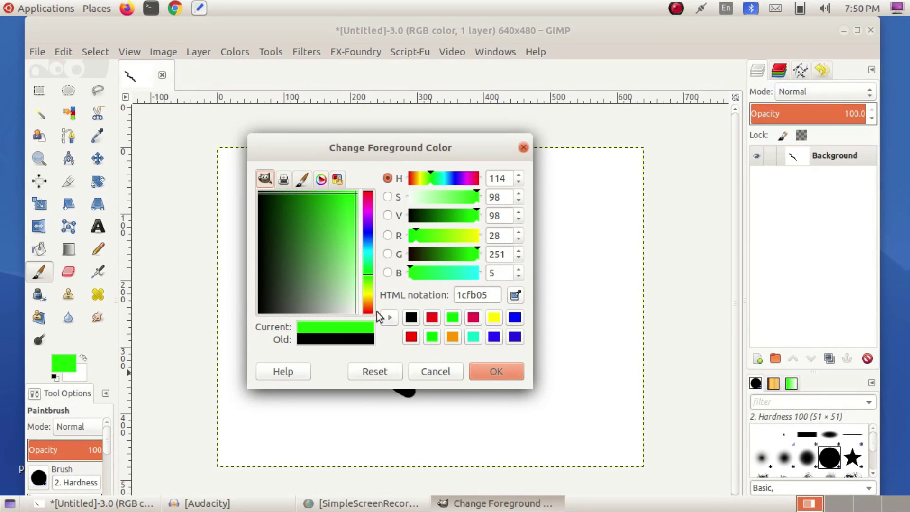
# - Paint a green wavy stroke beside the black one, then make red the foreground colour
pyautogui.click(485, 368)
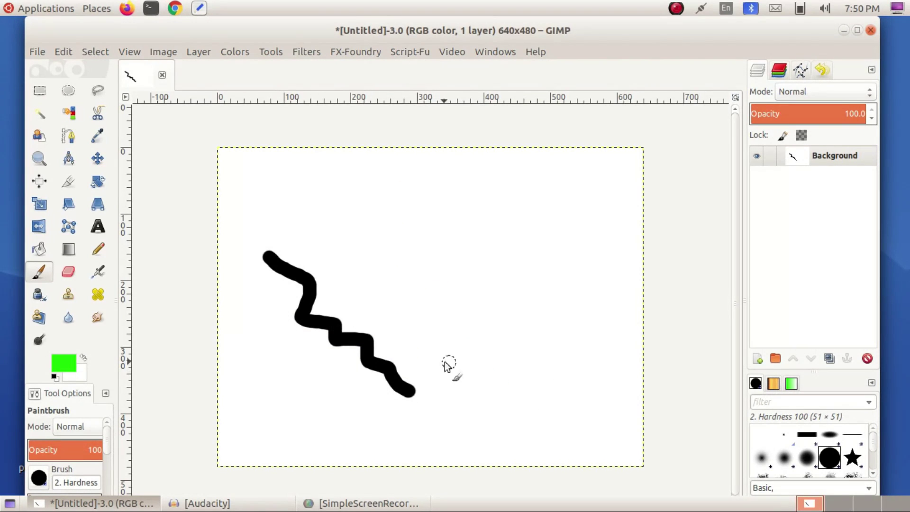
pyautogui.moveTo(336, 216); pyautogui.dragTo(484, 389)
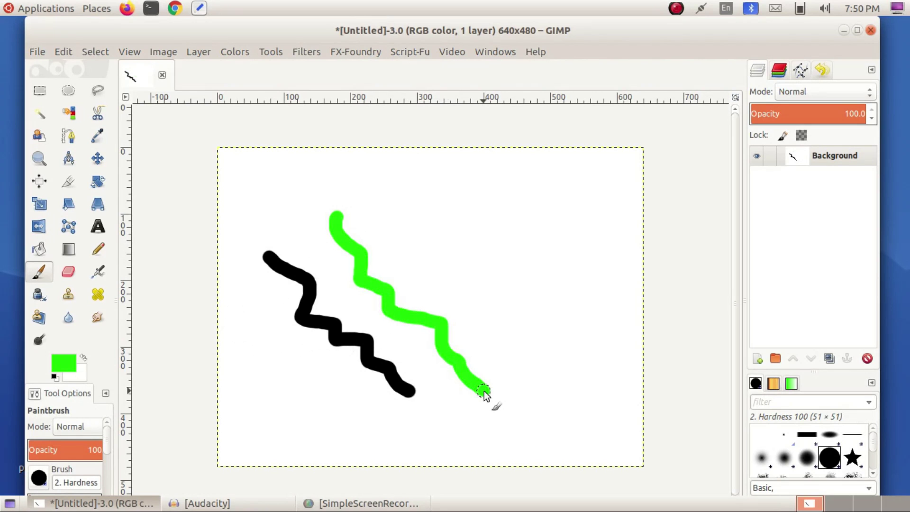
pyautogui.click(58, 362)
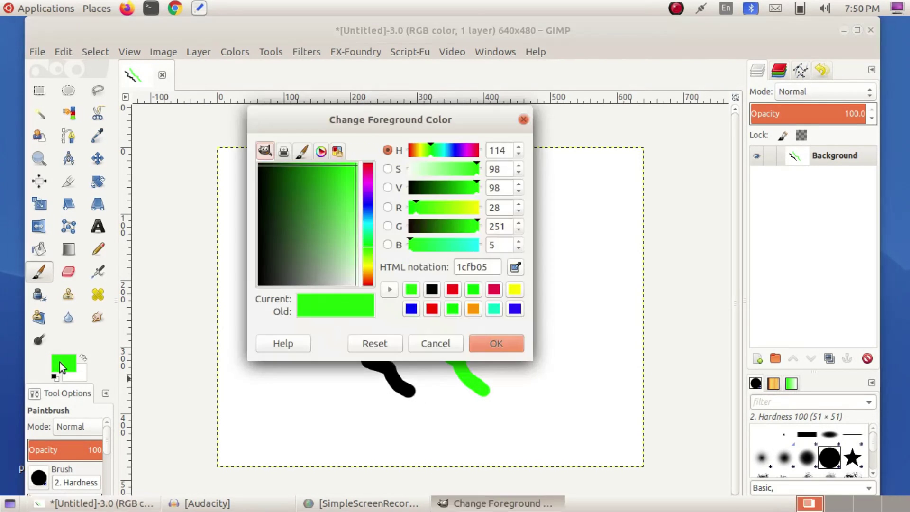
pyautogui.click(368, 171)
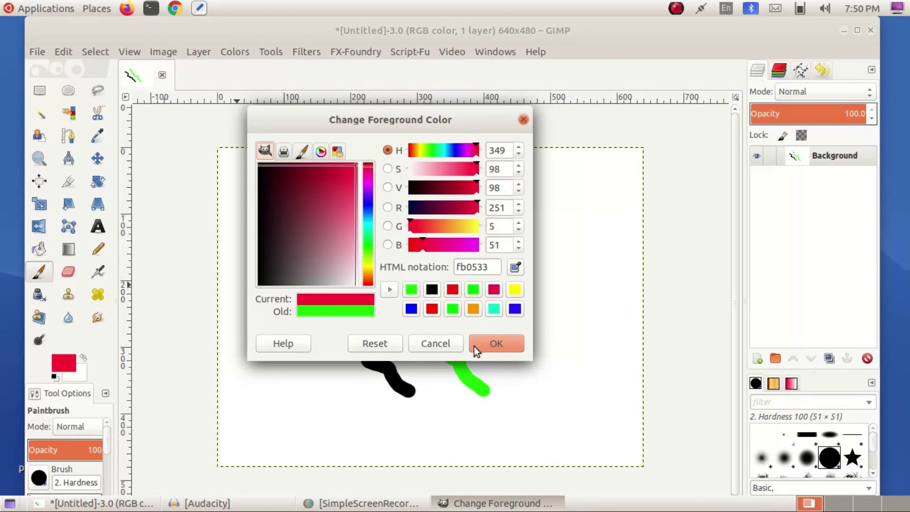
pyautogui.click(493, 343)
# - Paint a red wavy stroke, then compare Blend and Bucket Fill, leaving Bucket Fill active
pyautogui.moveTo(404, 204); pyautogui.dragTo(539, 360)
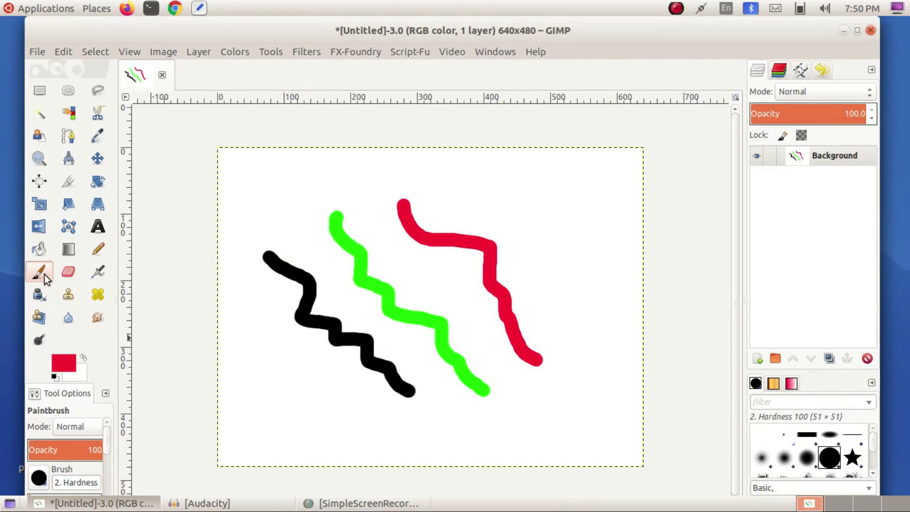
pyautogui.click(68, 249)
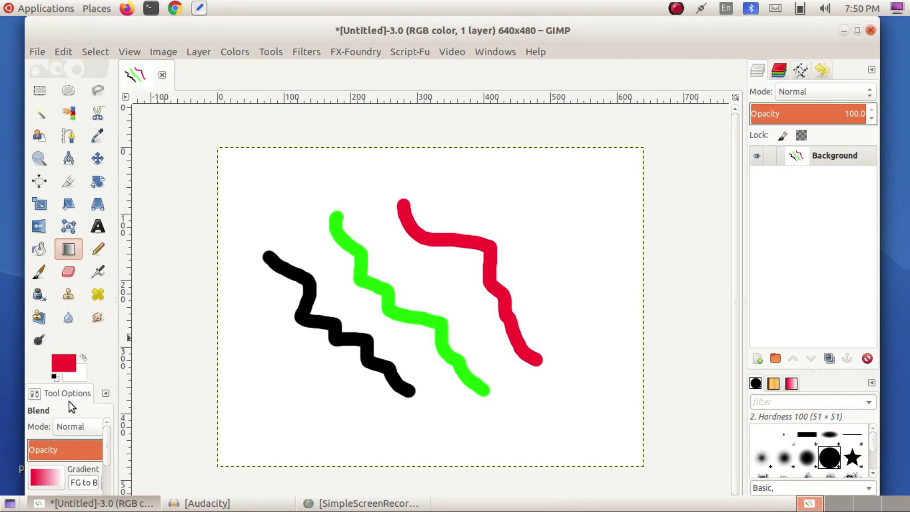
pyautogui.click(40, 250)
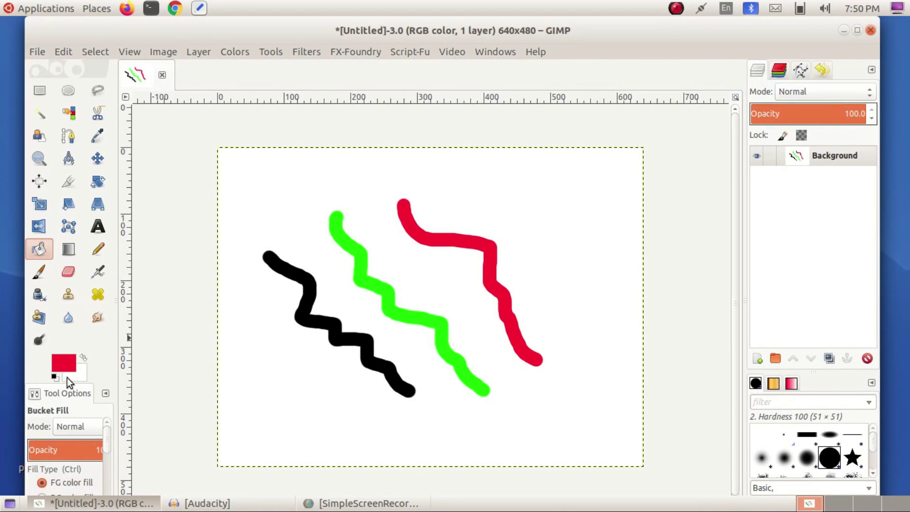
# - Reactivate the Paintbrush and widen Tool Options to show size 20.00, aspect ratio, angle and dynamics
pyautogui.click(39, 272)
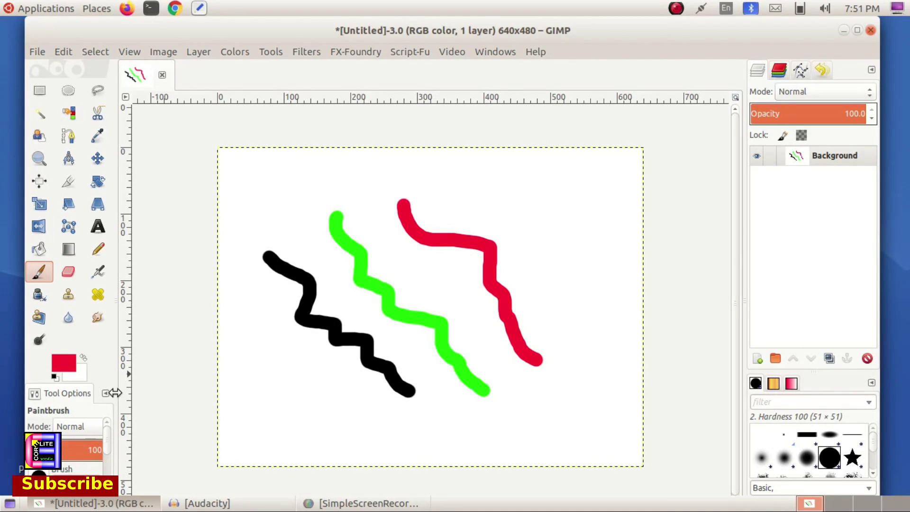
pyautogui.moveTo(115, 393); pyautogui.dragTo(143, 396)
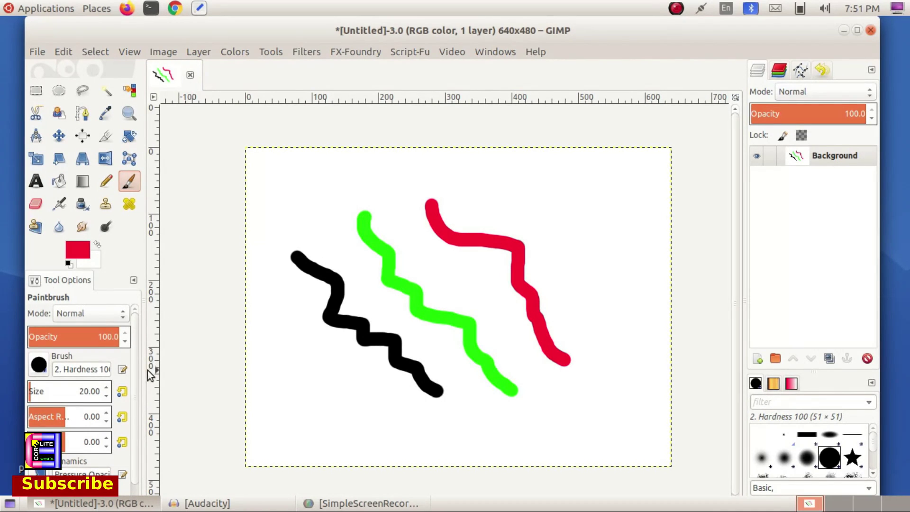
pyautogui.moveTo(144, 377); pyautogui.dragTo(144, 376)
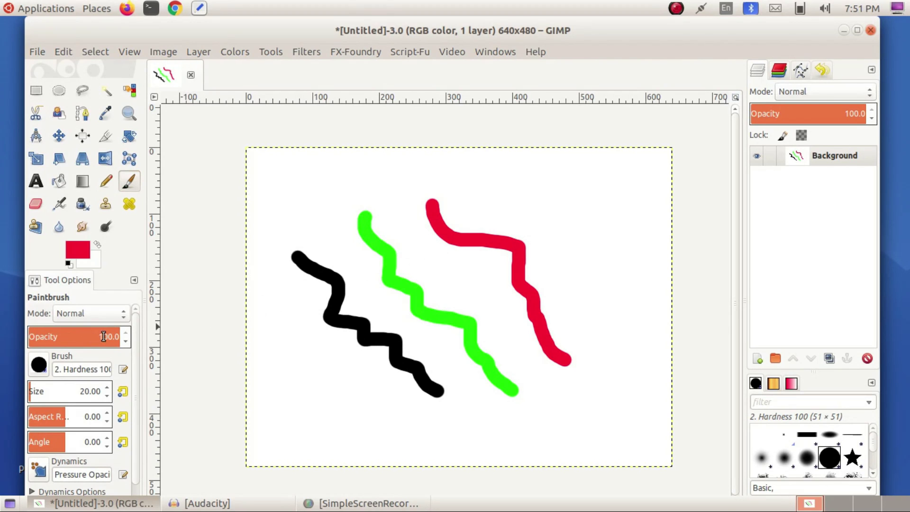
# - Paint a translucent pink stroke beside the red one at brush opacity 47.1
pyautogui.moveTo(85, 338); pyautogui.dragTo(72, 337)
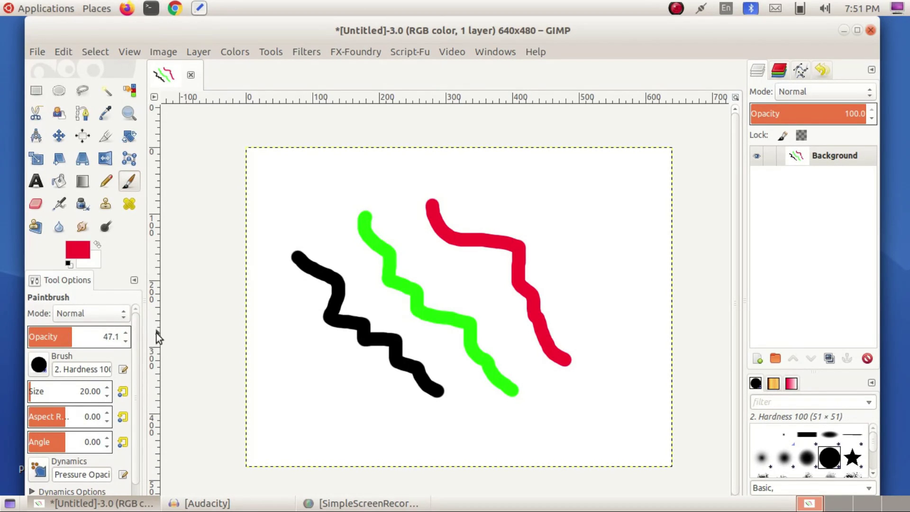
pyautogui.moveTo(456, 202); pyautogui.dragTo(469, 211)
pyautogui.moveTo(527, 221)
pyautogui.mouseDown()
pyautogui.moveTo(559, 303)
pyautogui.moveTo(590, 339)
pyautogui.mouseUp()
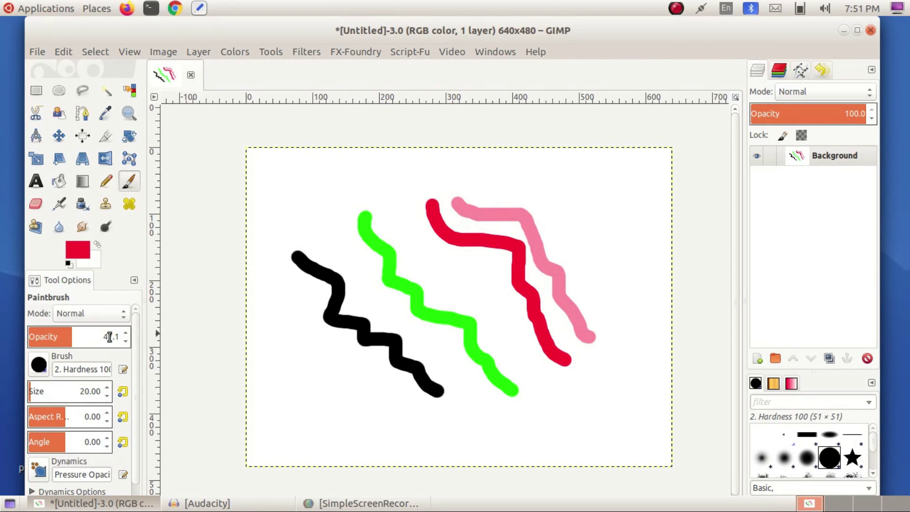
# - Restore brush opacity to 100 and paint a solid red zigzag left of the black stroke
pyautogui.moveTo(111, 336)
pyautogui.mouseDown()
pyautogui.moveTo(126, 336)
pyautogui.moveTo(116, 340)
pyautogui.mouseUp()
pyautogui.moveTo(115, 340)
pyautogui.mouseDown()
pyautogui.moveTo(106, 337)
pyautogui.moveTo(124, 337)
pyautogui.mouseUp()
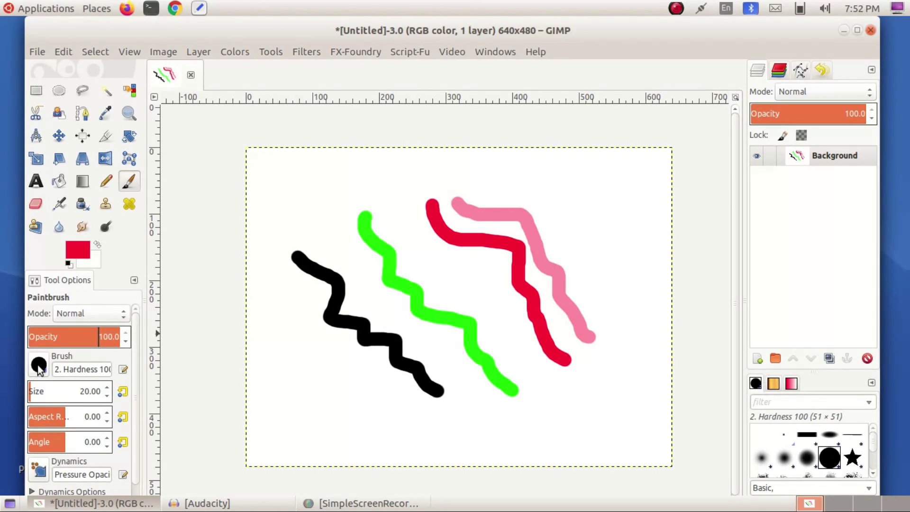
pyautogui.moveTo(274, 288)
pyautogui.mouseDown()
pyautogui.moveTo(343, 380)
pyautogui.moveTo(365, 387)
pyautogui.mouseUp()
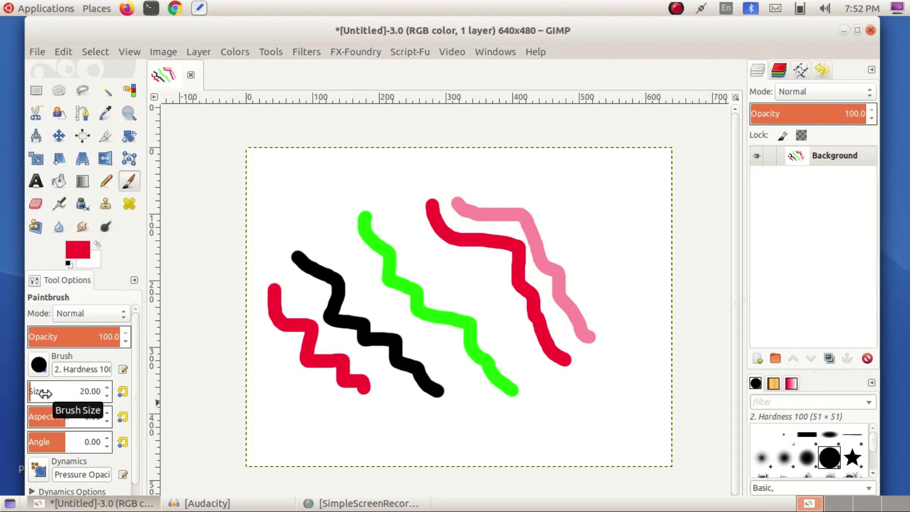
# - Raise brush size to 69 and paint a thick red diagonal across the black and green lines
pyautogui.click(45, 392)
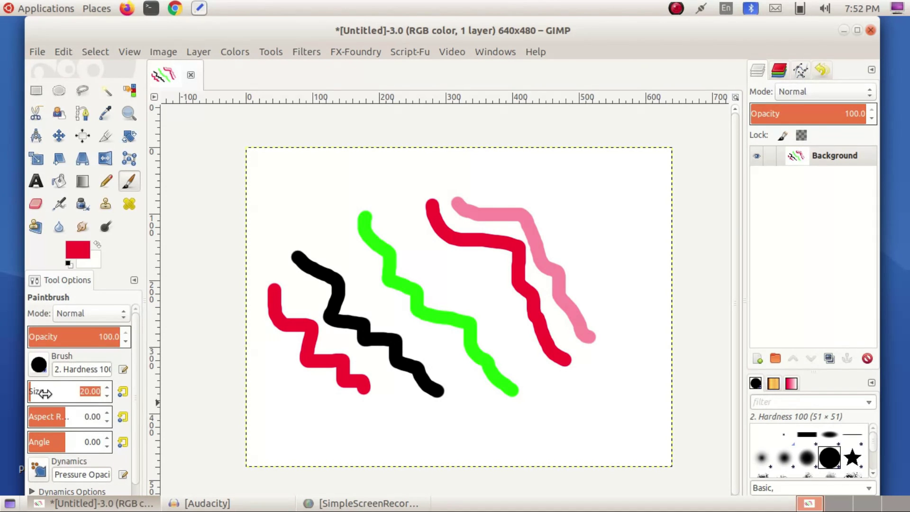
pyautogui.scroll(16, 107, 390)
pyautogui.scroll(16, 107, 389)
pyautogui.scroll(17, 108, 390)
pyautogui.moveTo(303, 194); pyautogui.dragTo(409, 324)
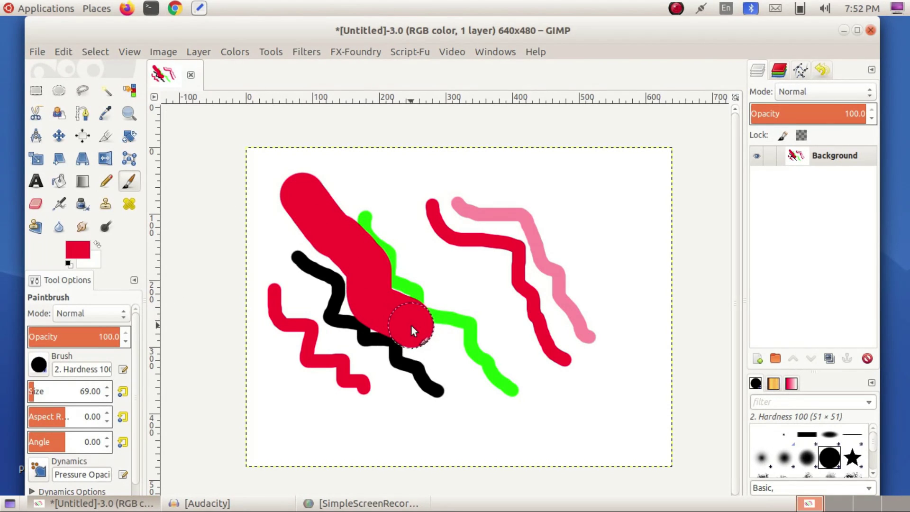
# - Paint a thin red wavy line at right with size 7, then set size to 87
pyautogui.click(106, 396)
pyautogui.moveTo(576, 212); pyautogui.dragTo(622, 338)
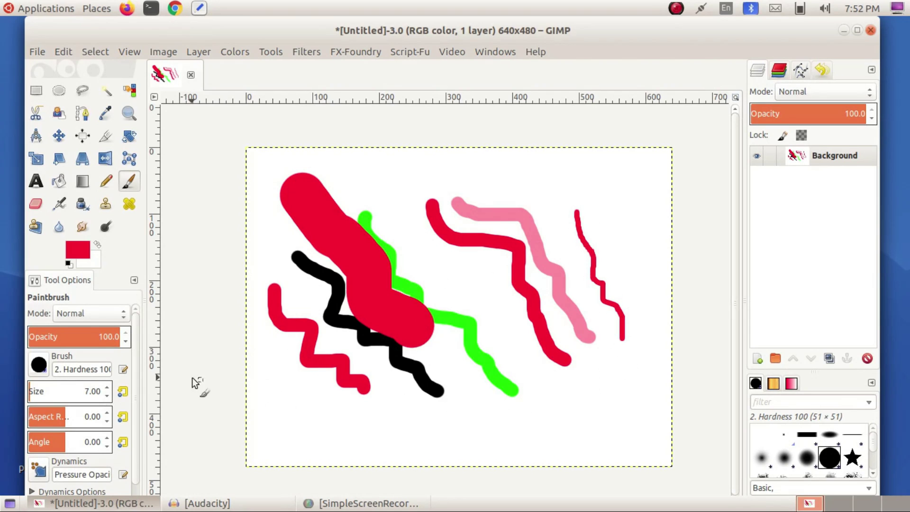
pyautogui.click(106, 387)
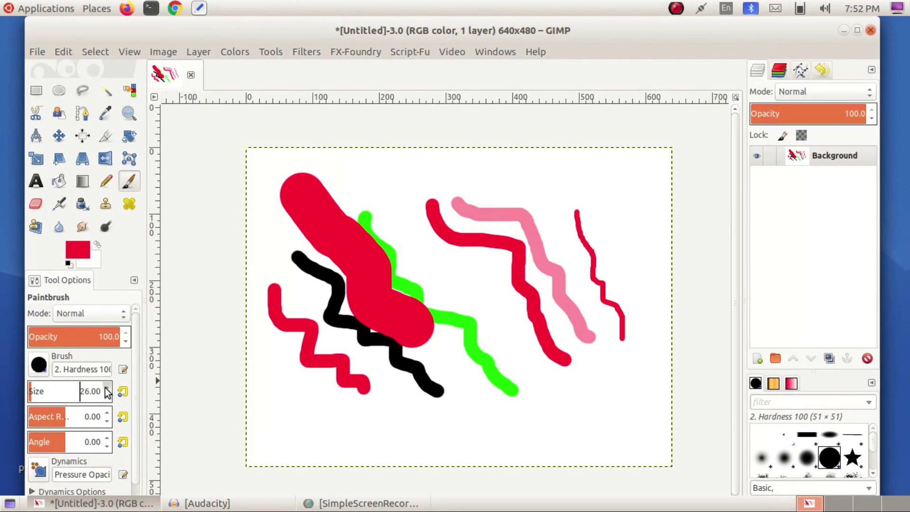
pyautogui.click(106, 387)
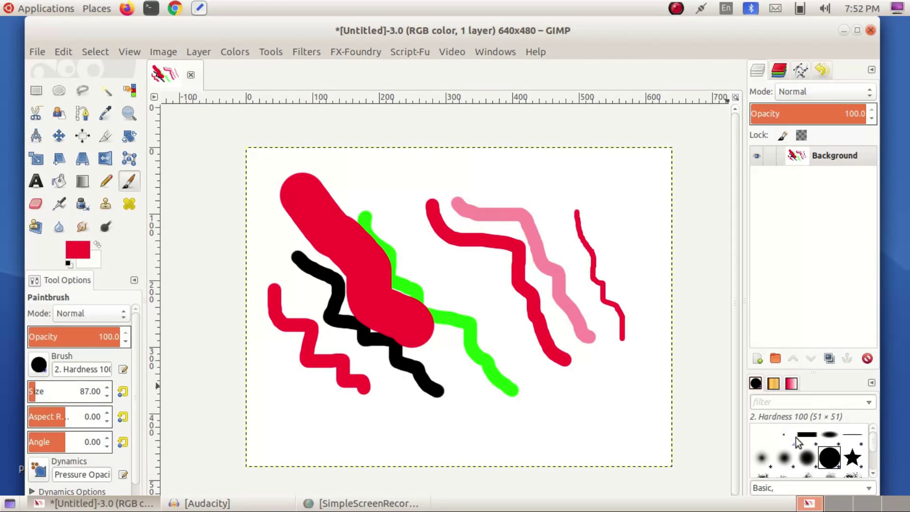
# - Widen the window and scroll the Brushes panel to find more brush shapes
pyautogui.scroll(-2, 806, 445)
pyautogui.scroll(-2, 806, 445)
pyautogui.scroll(-2, 806, 444)
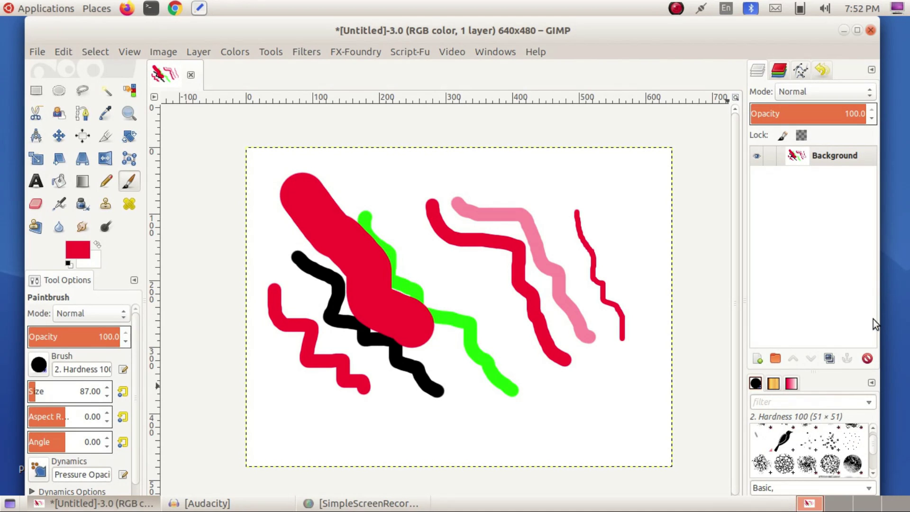
pyautogui.moveTo(879, 319); pyautogui.dragTo(894, 322)
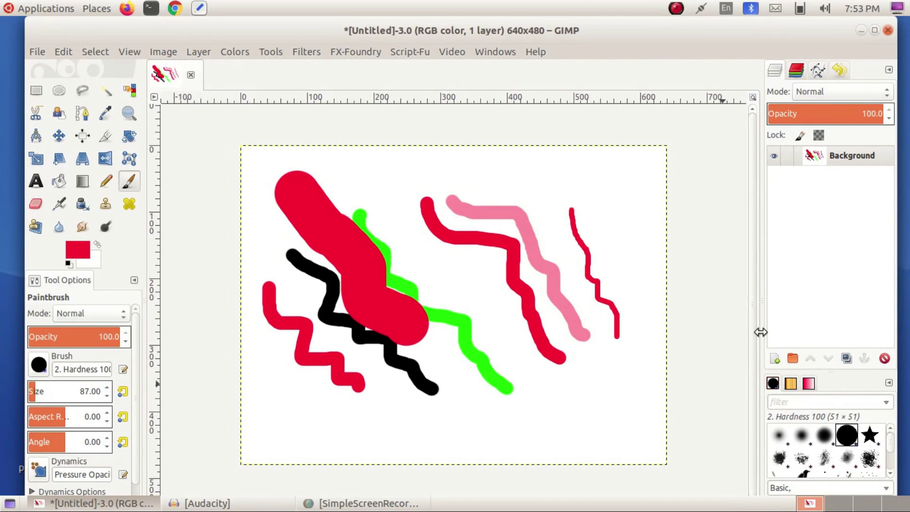
pyautogui.moveTo(760, 332); pyautogui.dragTo(740, 333)
pyautogui.scroll(-2, 823, 450)
pyautogui.scroll(-1, 823, 450)
pyautogui.scroll(-1, 823, 450)
pyautogui.scroll(-1, 823, 450)
pyautogui.scroll(-1, 823, 450)
pyautogui.scroll(3, 823, 450)
pyautogui.scroll(3, 823, 450)
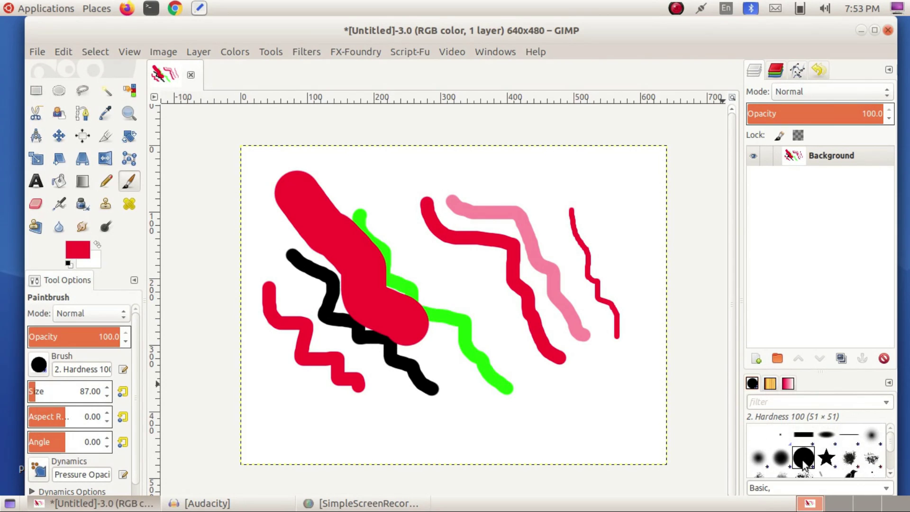
# - Stamp red stars at the right and a row along the bottom with the 2. Star brush
pyautogui.click(830, 456)
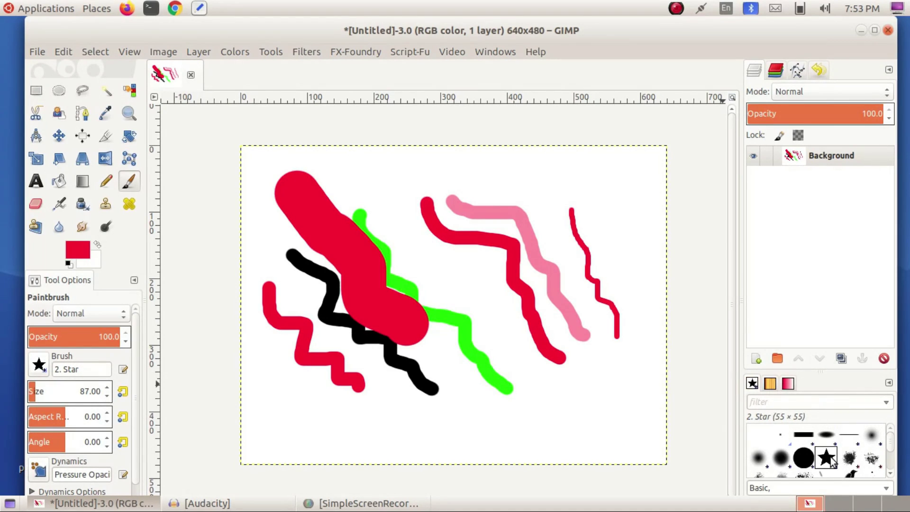
pyautogui.click(579, 187)
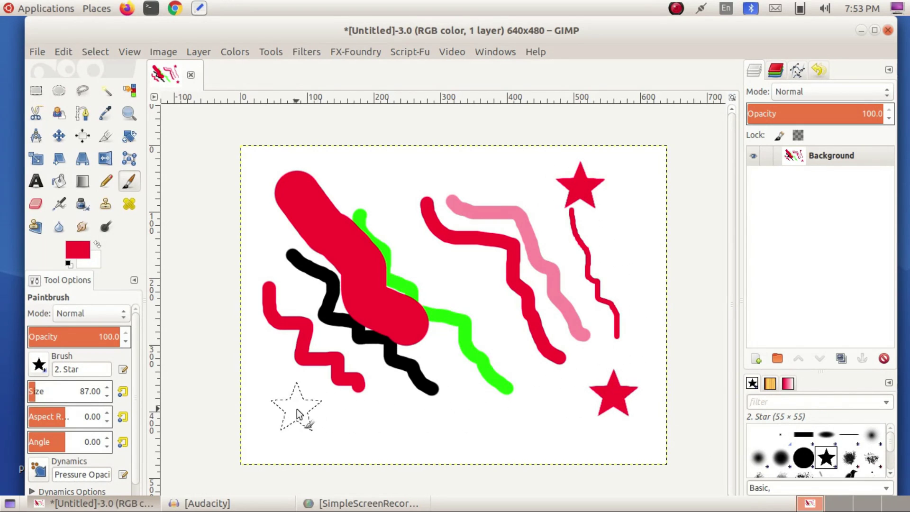
pyautogui.moveTo(371, 418); pyautogui.dragTo(504, 398)
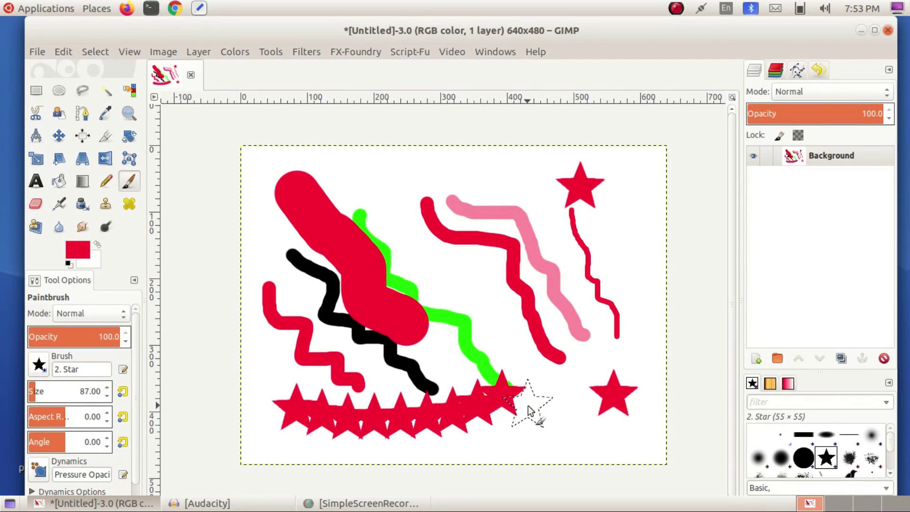
# - Paint a soft red stroke with Hardness 075, then stamp two red birds with the Bird brush
pyautogui.click(780, 457)
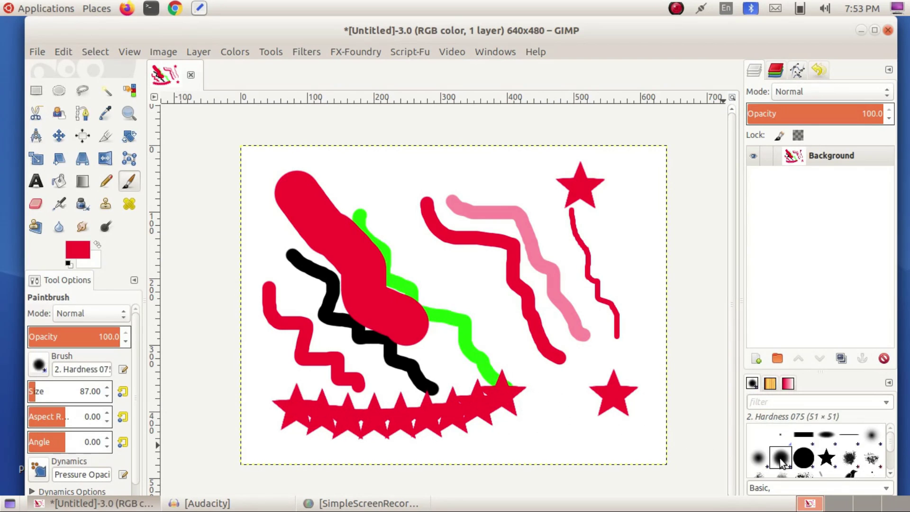
pyautogui.moveTo(412, 205); pyautogui.dragTo(502, 310)
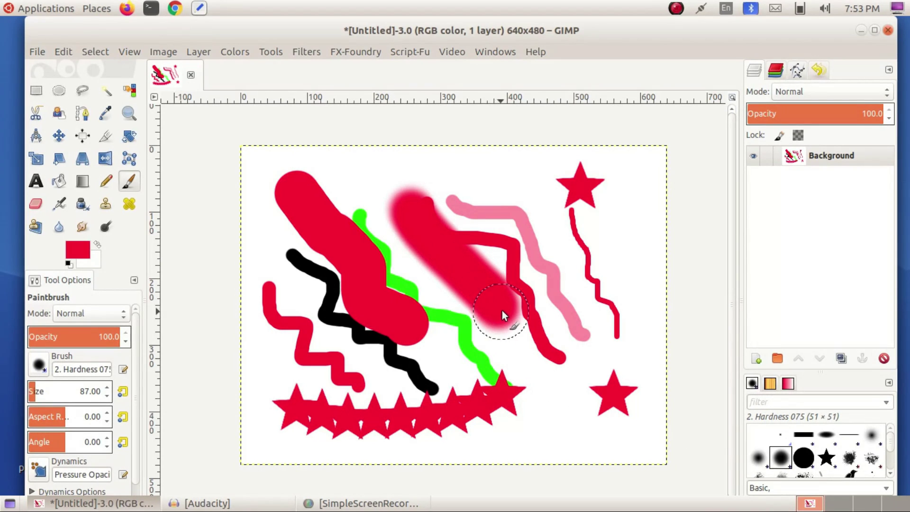
pyautogui.scroll(-1, 844, 455)
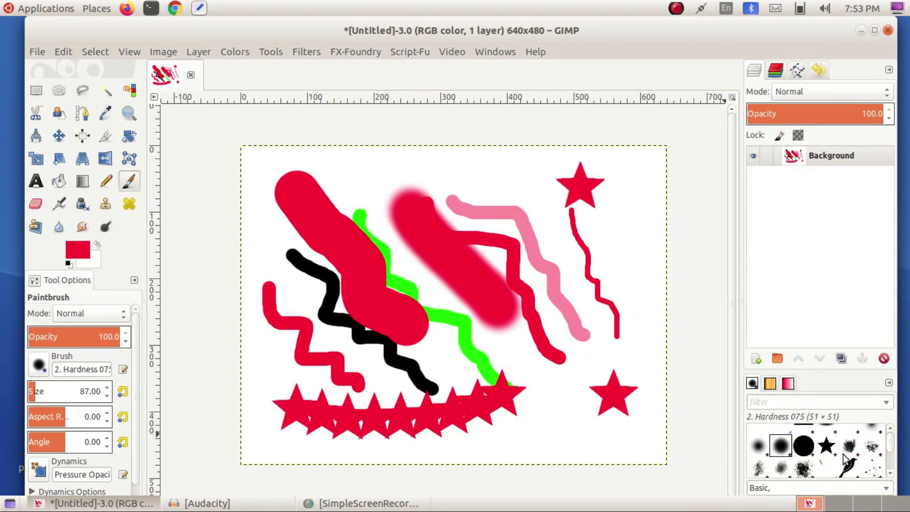
pyautogui.click(851, 461)
pyautogui.click(527, 196)
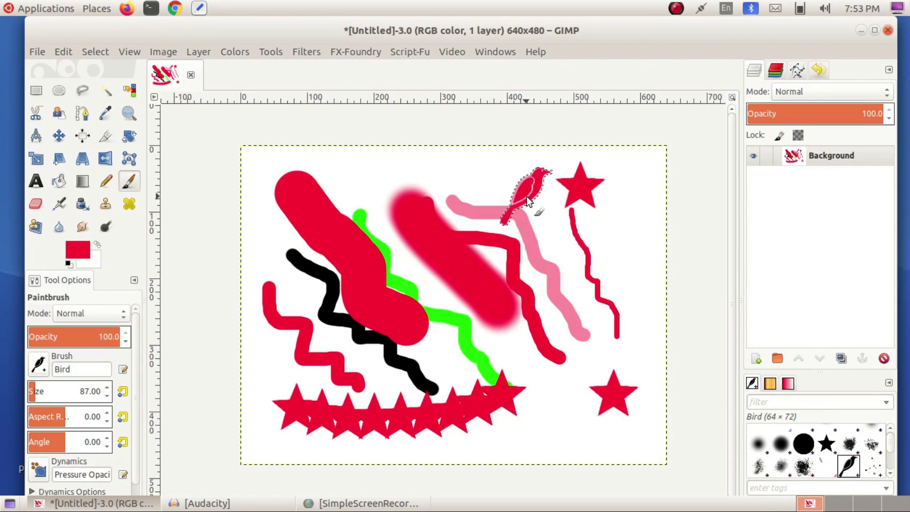
pyautogui.click(363, 177)
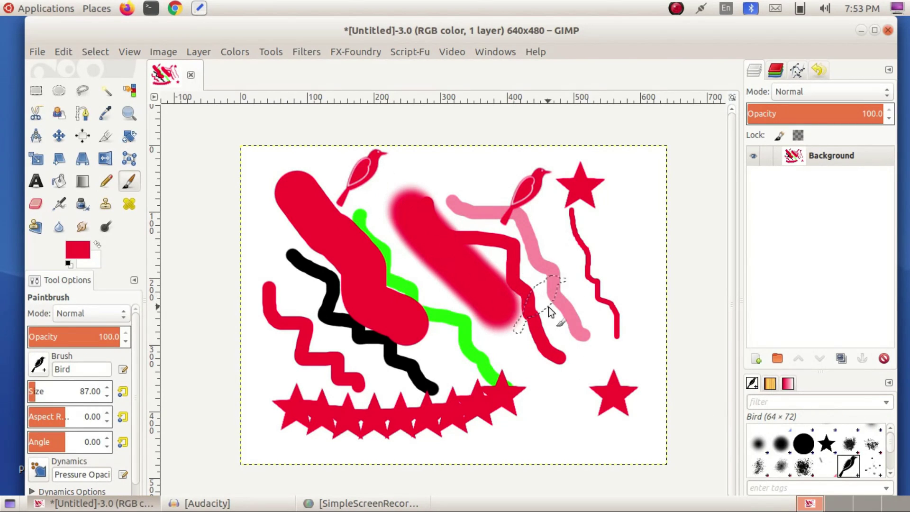
# - Paint a lattice-textured red band down the right side with the Cell 02 brush
pyautogui.scroll(-3, 777, 443)
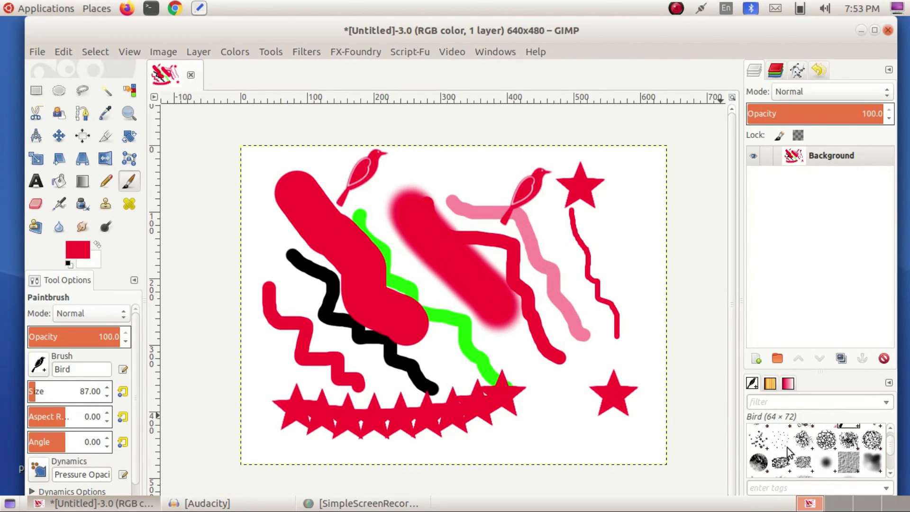
pyautogui.click(825, 440)
pyautogui.moveTo(610, 237)
pyautogui.mouseDown()
pyautogui.moveTo(604, 299)
pyautogui.moveTo(561, 413)
pyautogui.mouseUp()
# - Stamp a small red guitar, then paint a large guitar smear at brush size 366.71
pyautogui.scroll(-2, 805, 459)
pyautogui.scroll(-2, 805, 459)
pyautogui.click(825, 457)
pyautogui.click(530, 428)
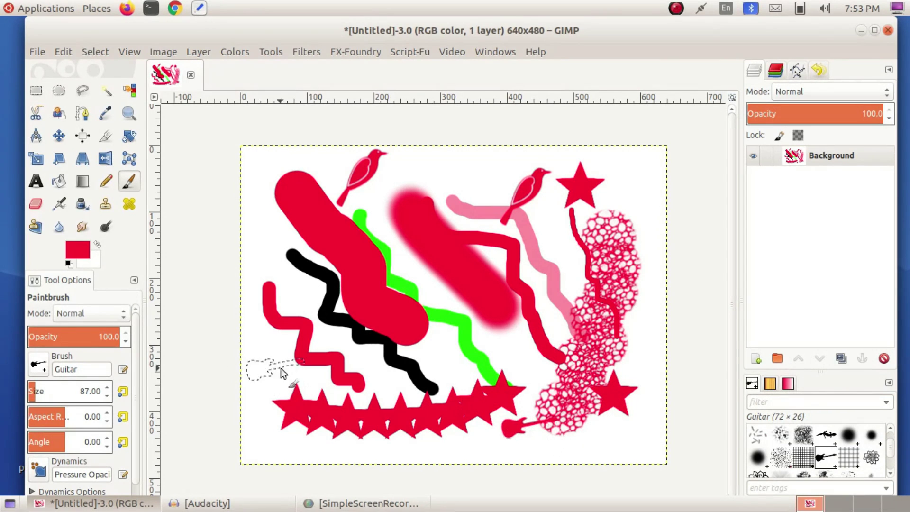
pyautogui.moveTo(50, 395); pyautogui.dragTo(58, 395)
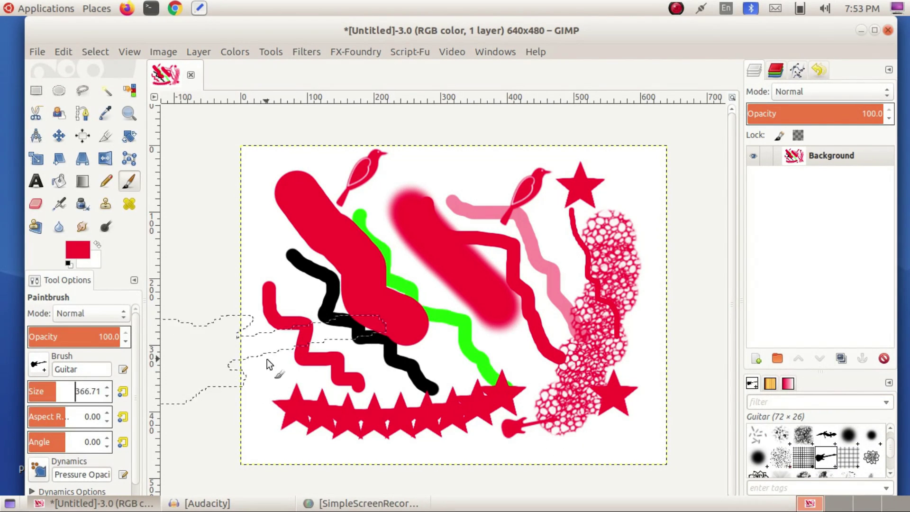
pyautogui.moveTo(430, 342); pyautogui.dragTo(433, 331)
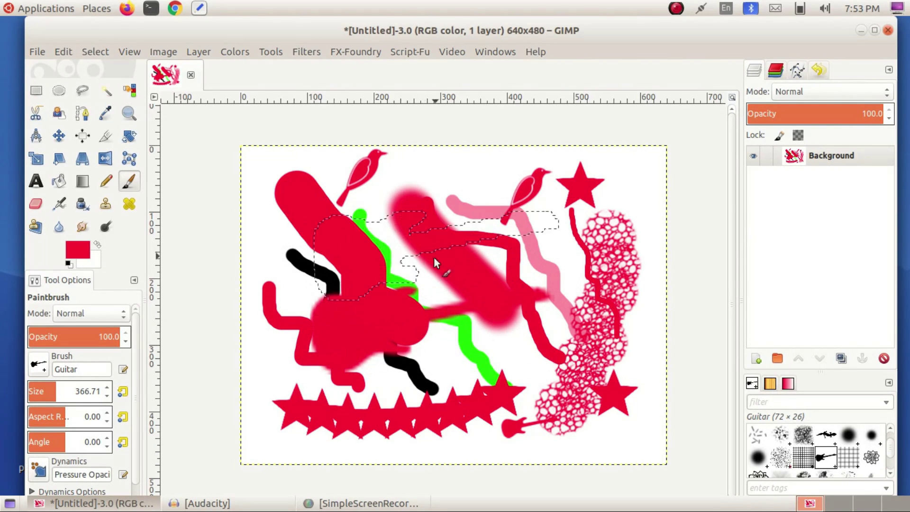
# - With the Eraser at size 366.71, erase guitar-shaped patches through the middle, black stroke and bottom stars
pyautogui.click(33, 207)
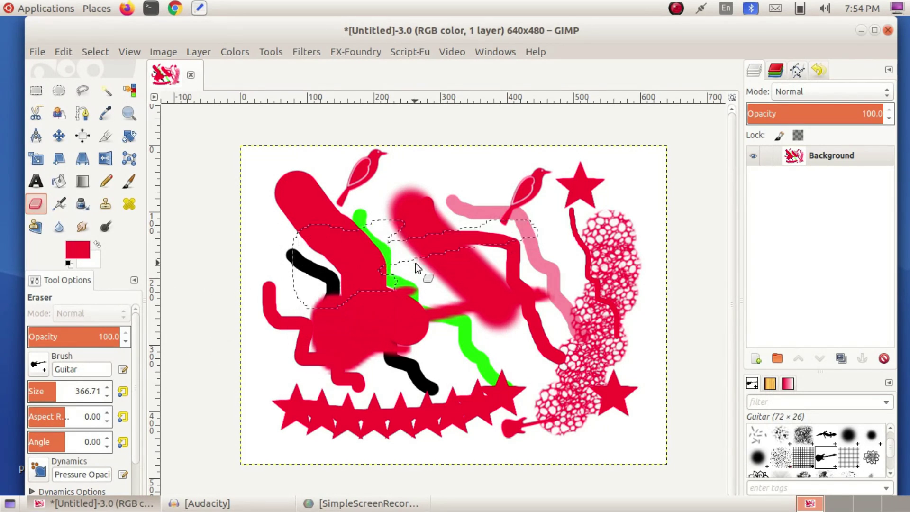
pyautogui.click(420, 289)
pyautogui.click(417, 329)
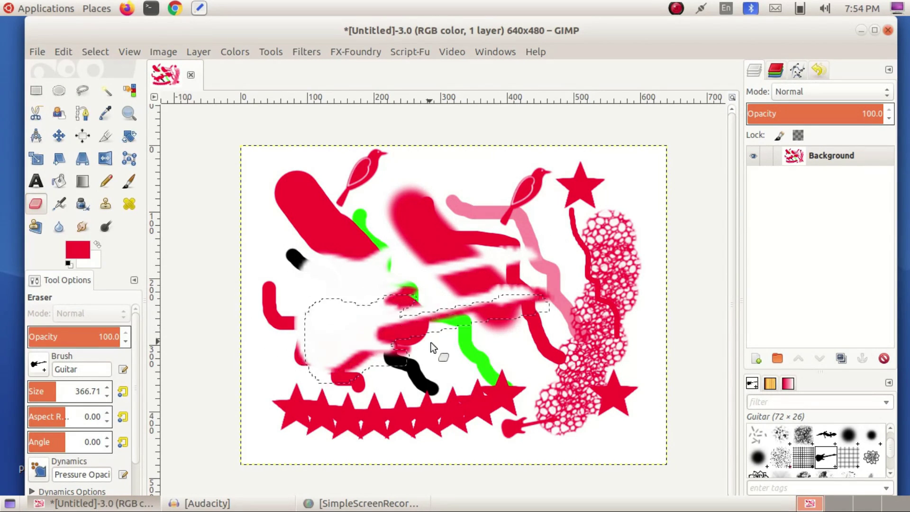
pyautogui.click(503, 364)
pyautogui.click(513, 397)
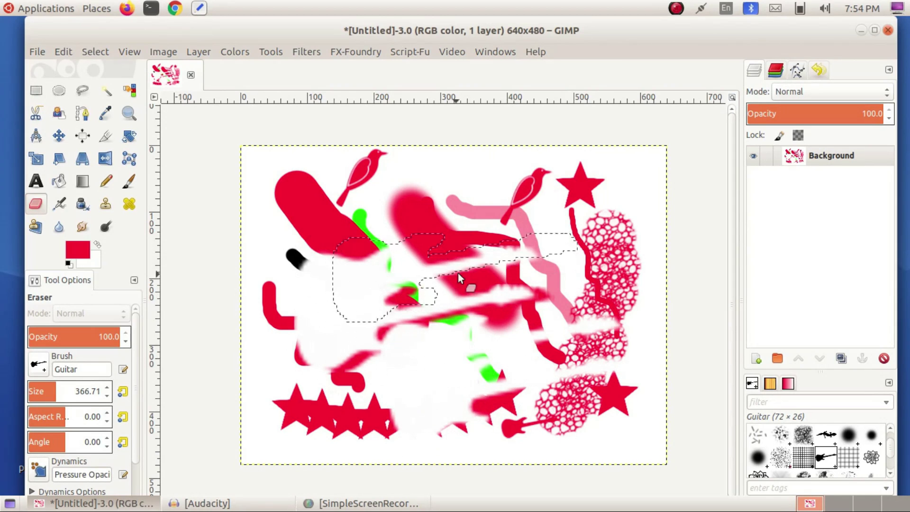
pyautogui.scroll(-3, 838, 450)
# - Switch the eraser to the 2. Hardness 100 brush and wipe most of the paint off
pyautogui.scroll(3, 838, 450)
pyautogui.click(804, 457)
pyautogui.moveTo(487, 314)
pyautogui.mouseDown()
pyautogui.moveTo(365, 272)
pyautogui.moveTo(357, 260)
pyautogui.moveTo(466, 264)
pyautogui.moveTo(519, 248)
pyautogui.moveTo(541, 265)
pyautogui.mouseUp()
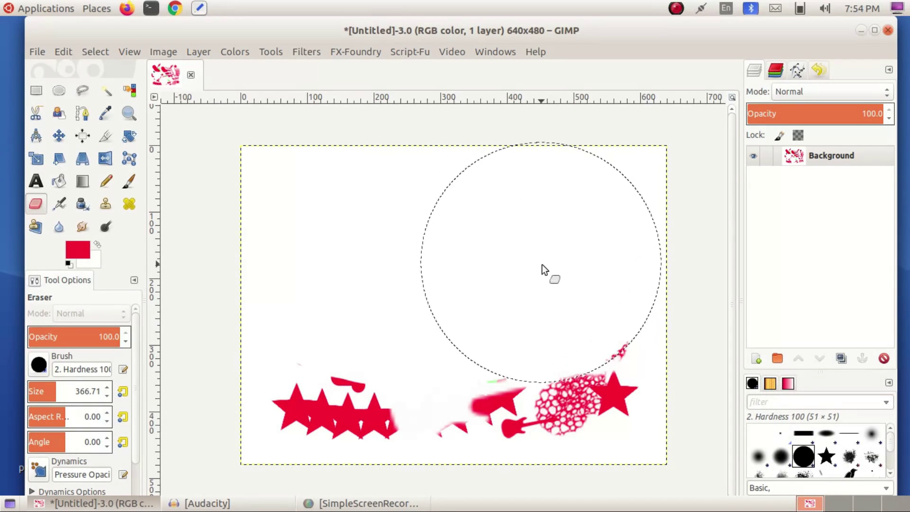
# - Shrink the eraser to about 79 and erase the remaining stars and paint
pyautogui.click(47, 394)
pyautogui.moveTo(46, 394); pyautogui.dragTo(81, 393)
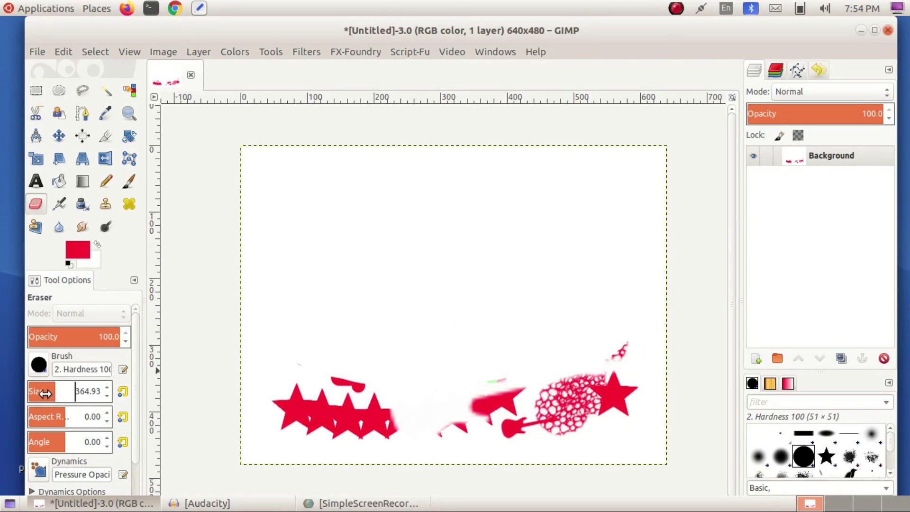
pyautogui.click(107, 400)
pyautogui.moveTo(106, 397); pyautogui.dragTo(106, 396)
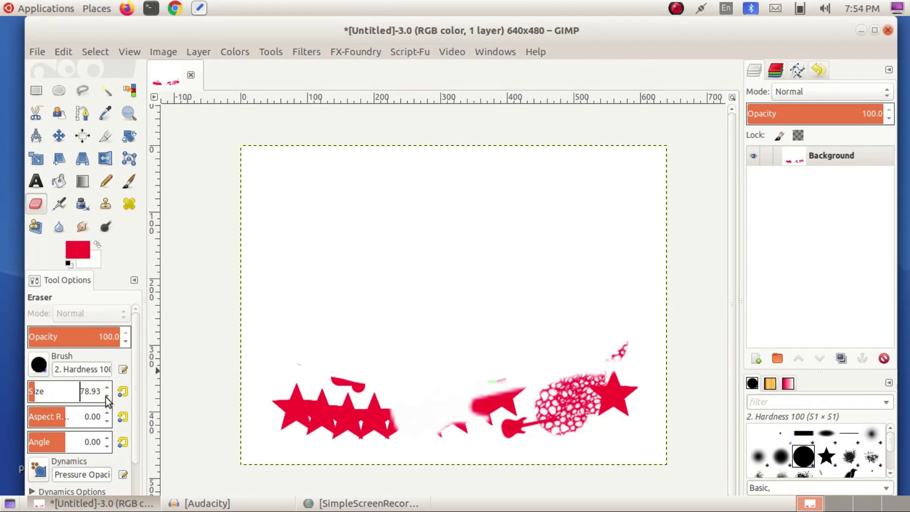
pyautogui.moveTo(282, 392)
pyautogui.mouseDown()
pyautogui.moveTo(345, 397)
pyautogui.moveTo(629, 372)
pyautogui.moveTo(605, 419)
pyautogui.moveTo(532, 427)
pyautogui.moveTo(481, 363)
pyautogui.mouseUp()
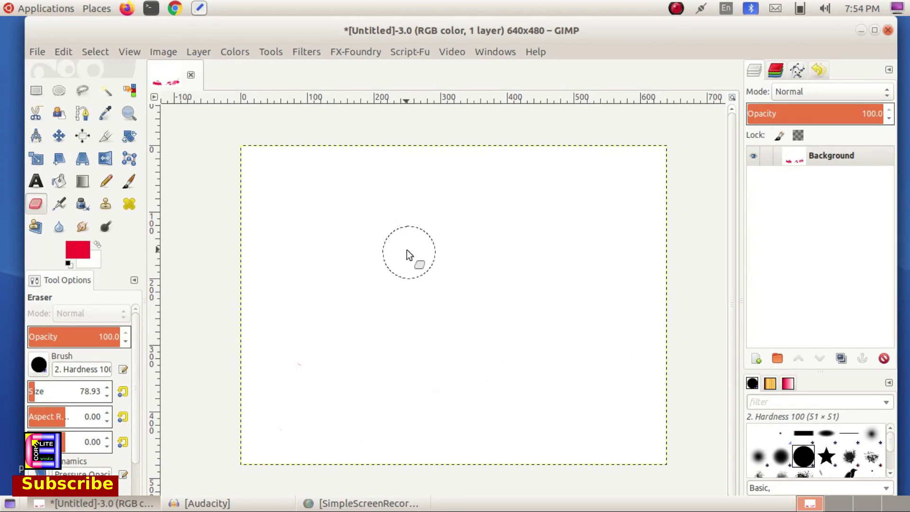